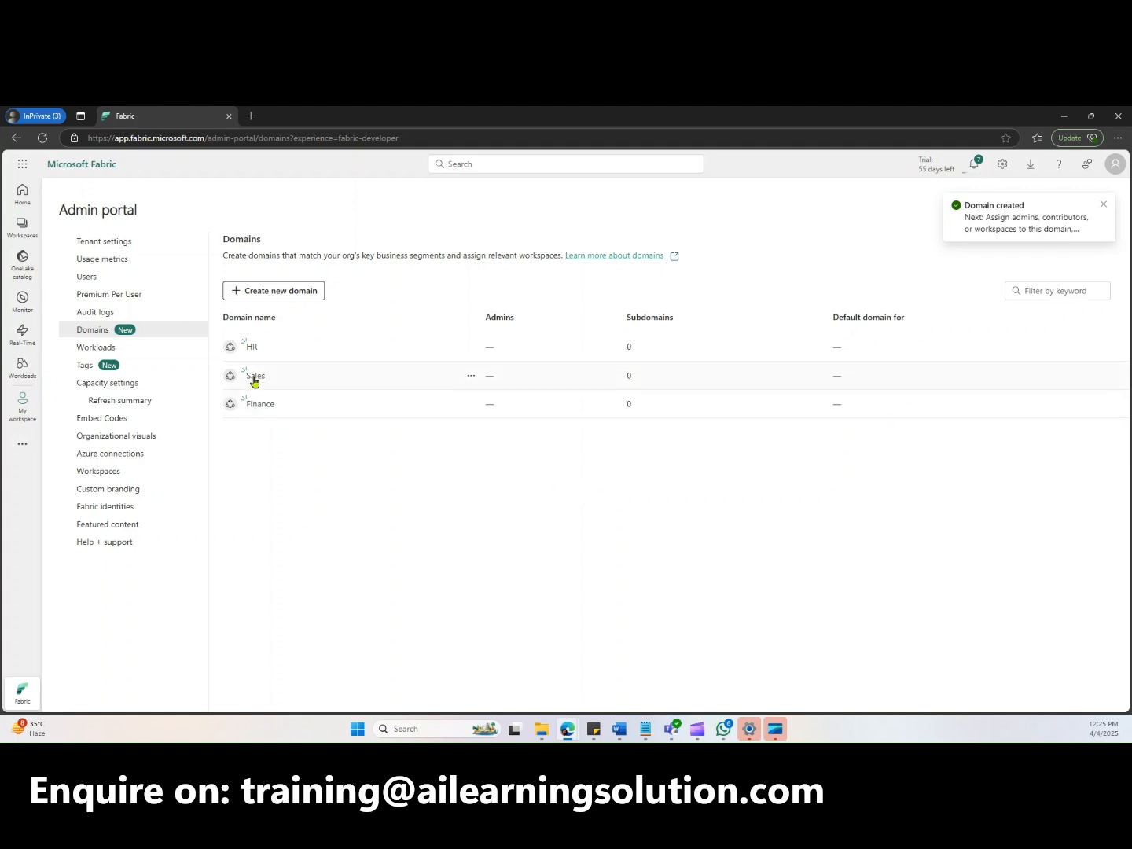
# - Create a subdomain named EAST-US in the Sales domain
pyautogui.click(254, 377)
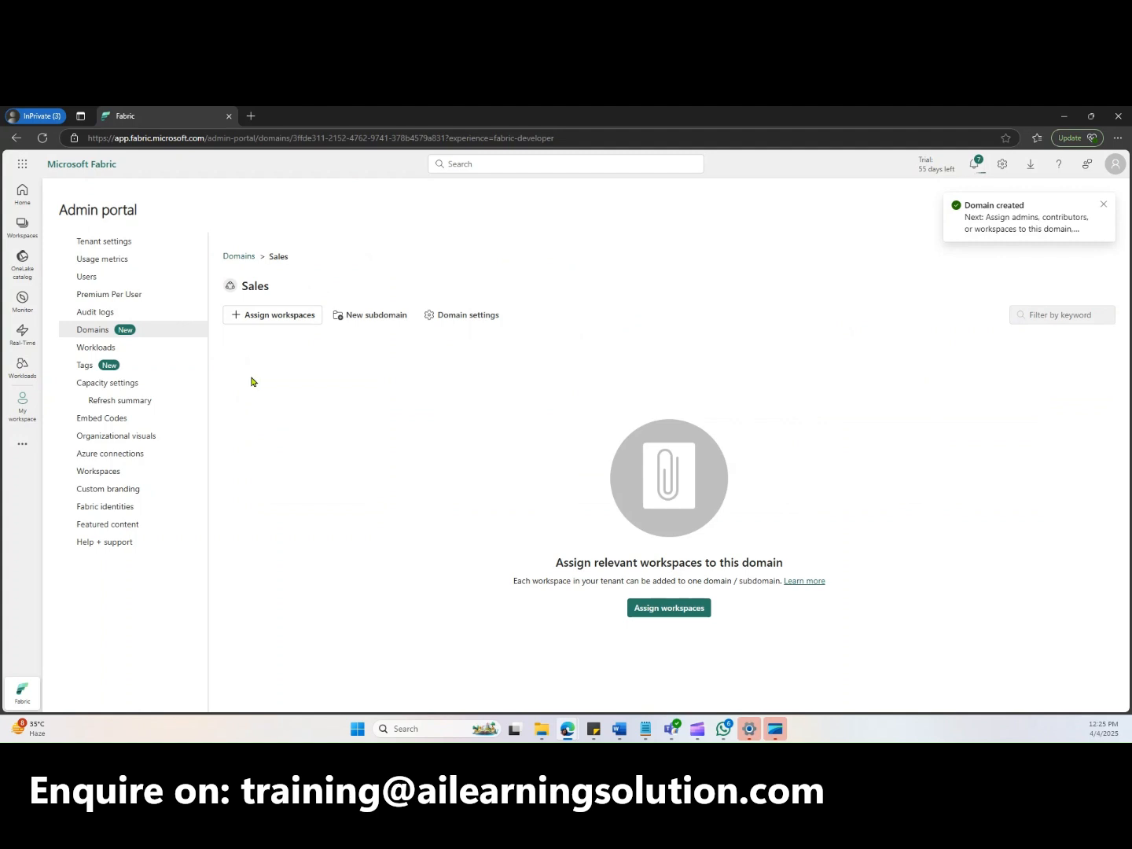
pyautogui.click(356, 316)
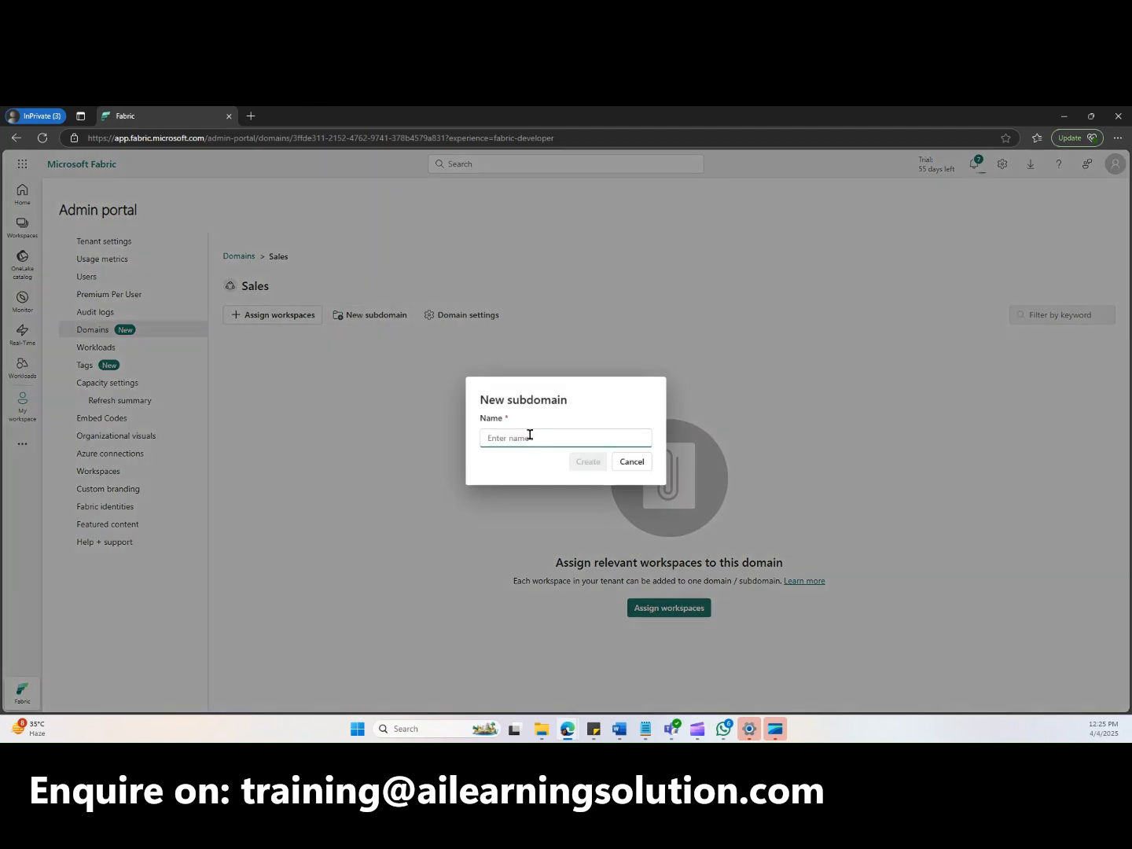
pyautogui.write('US')
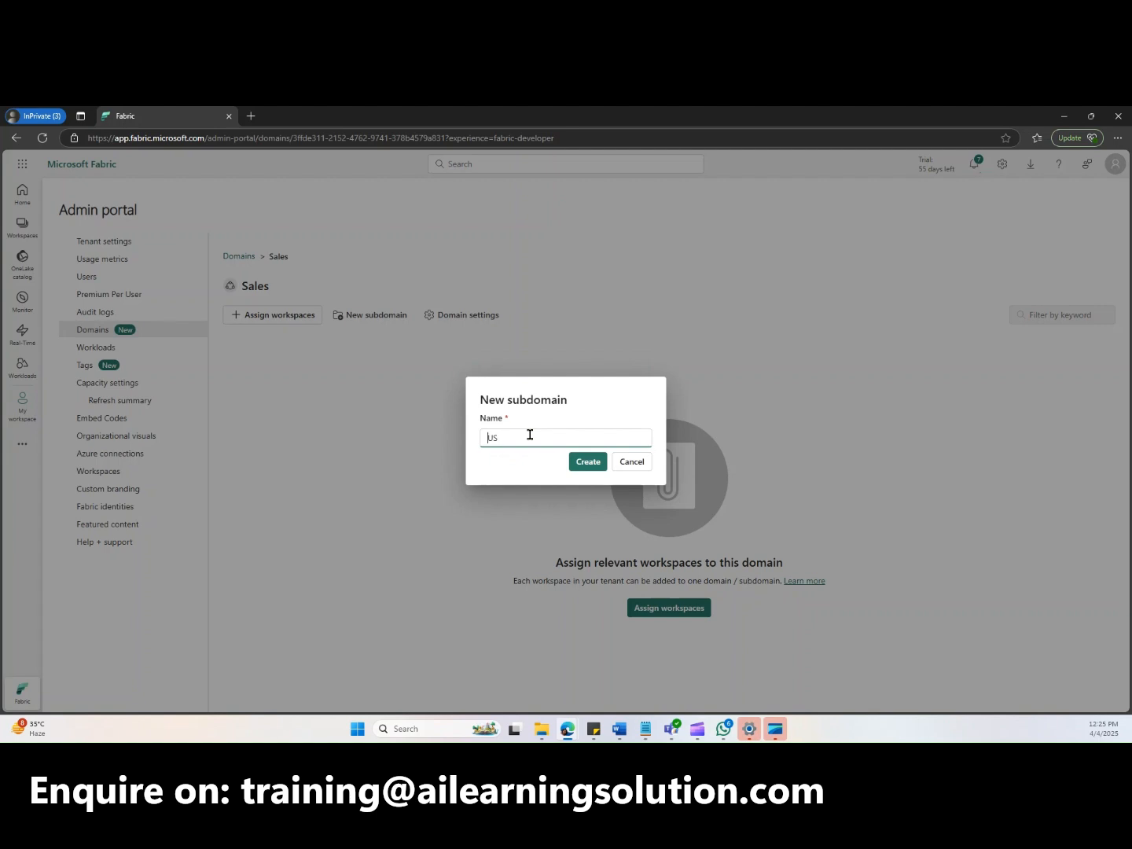
pyautogui.write('EAS T')
pyautogui.click(582, 463)
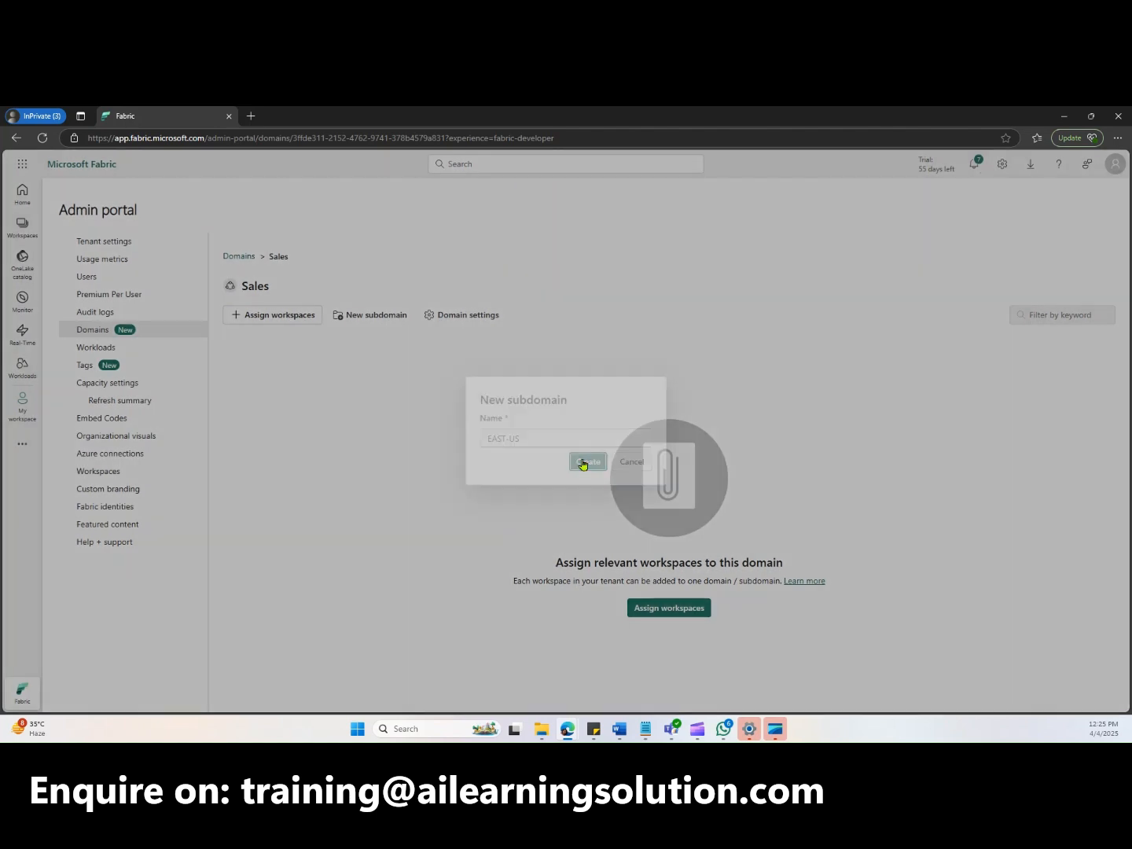
# - Add a second subdomain named WEST-US to the Sales domain
pyautogui.click(380, 316)
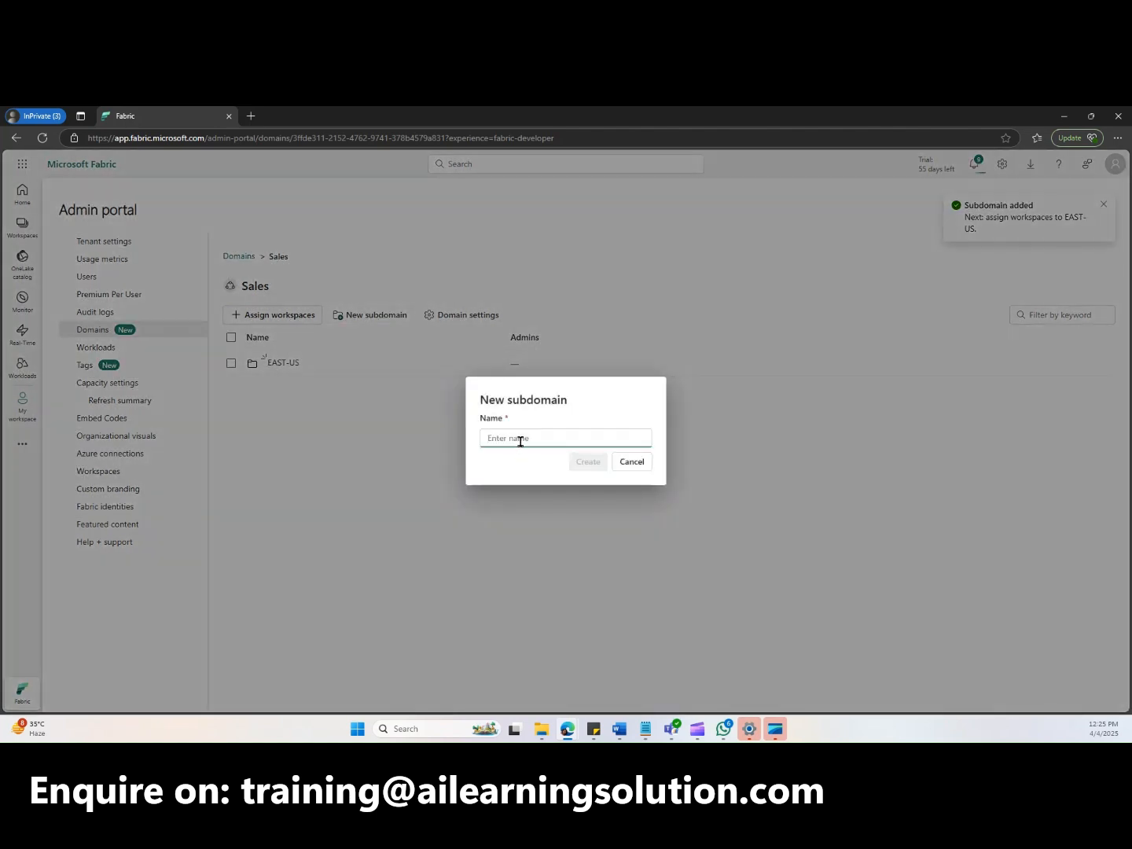
pyautogui.write('Wes')
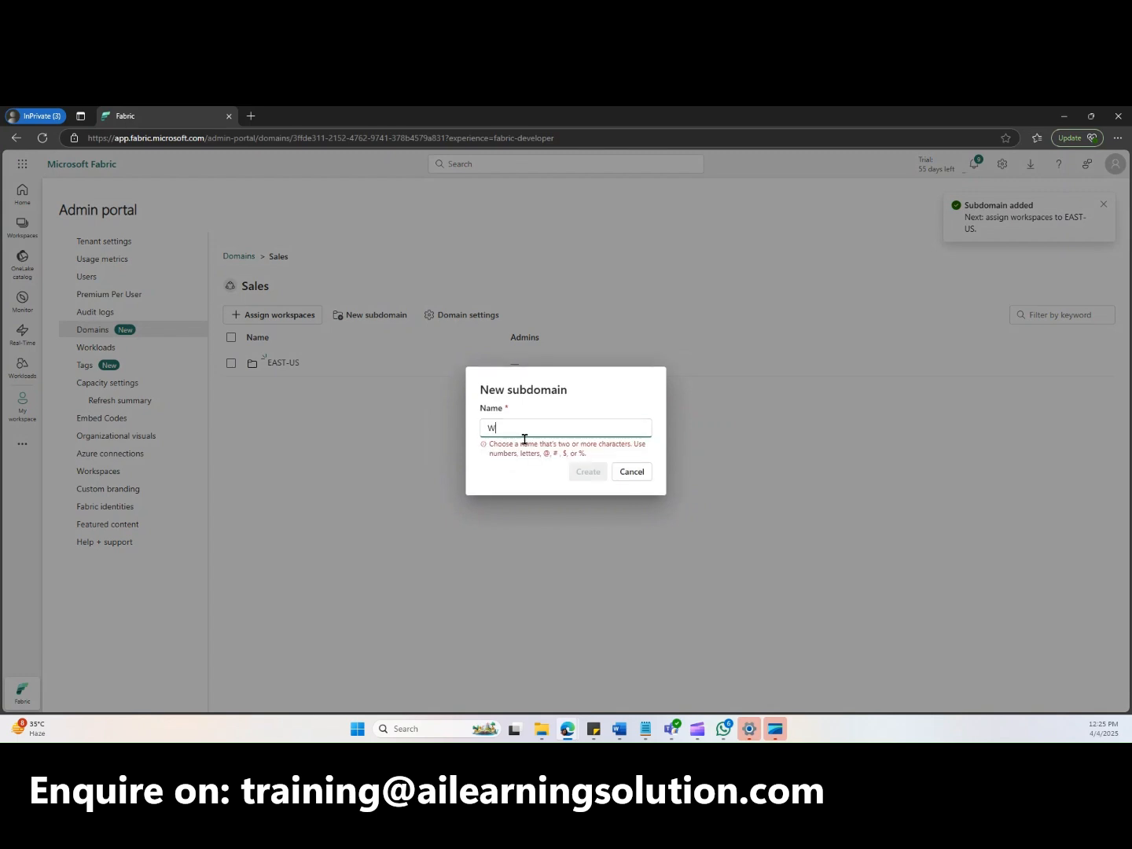
pyautogui.press('BackSpace')
pyautogui.write('EST-US')
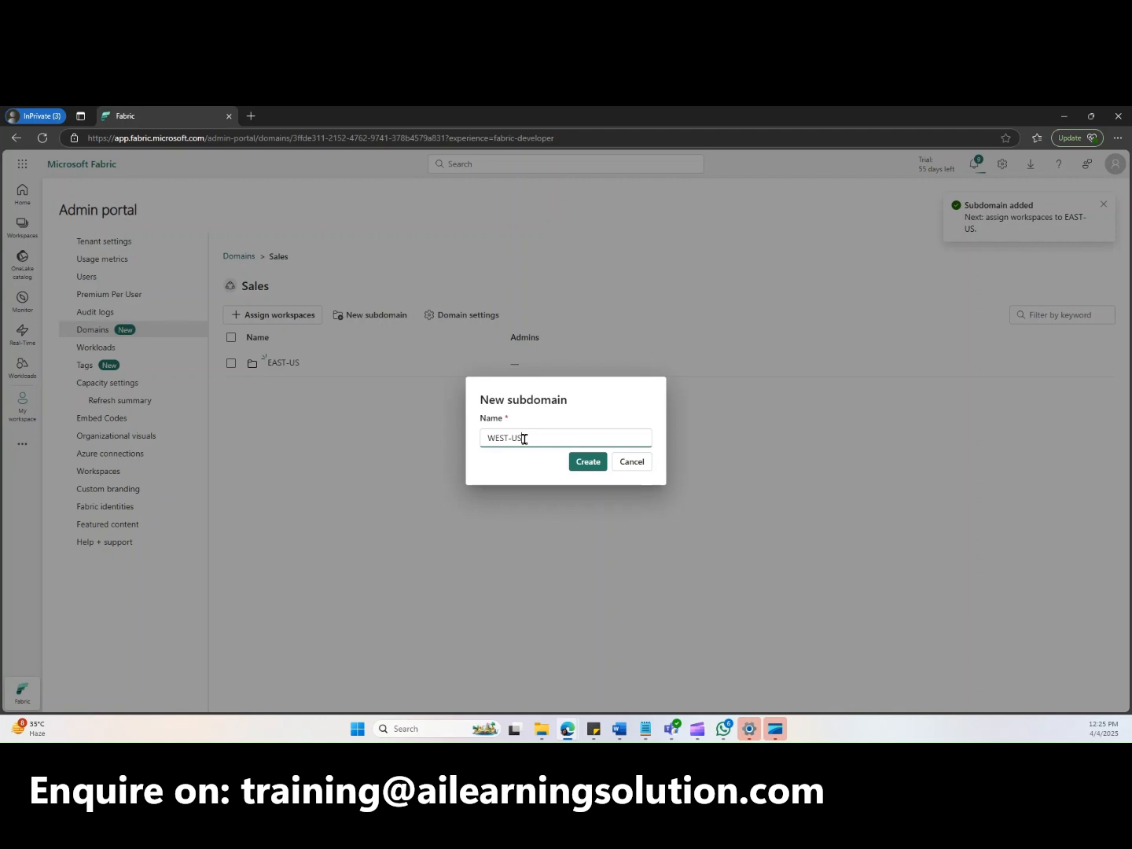
pyautogui.click(589, 463)
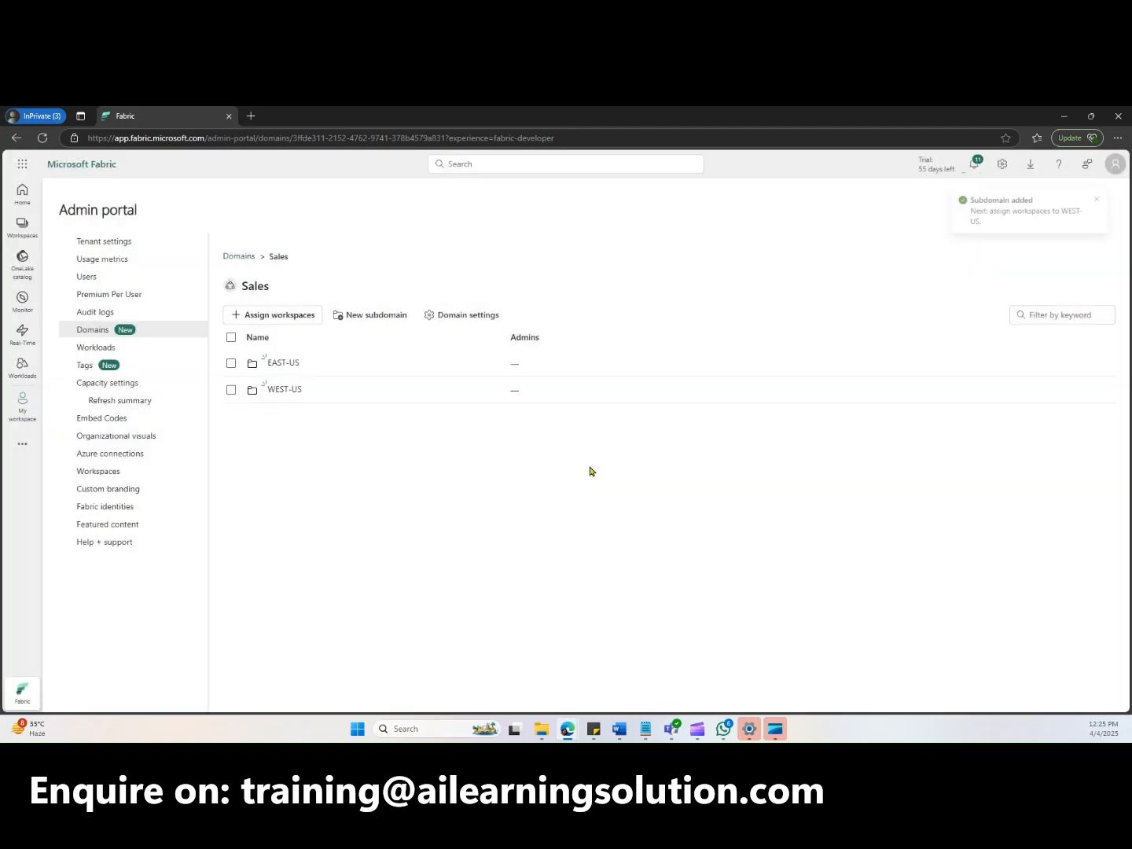
# - Open the Sales domain's settings and look at its general and image options
pyautogui.click(452, 316)
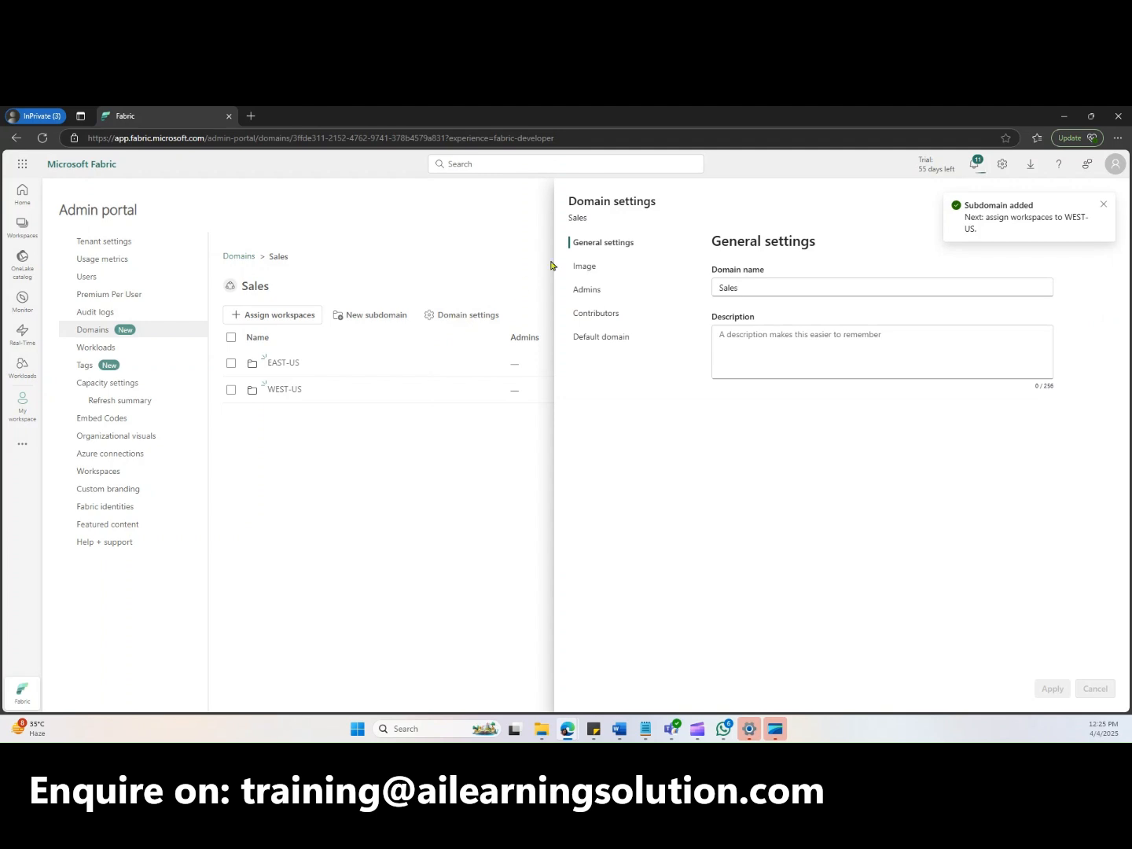
pyautogui.click(789, 355)
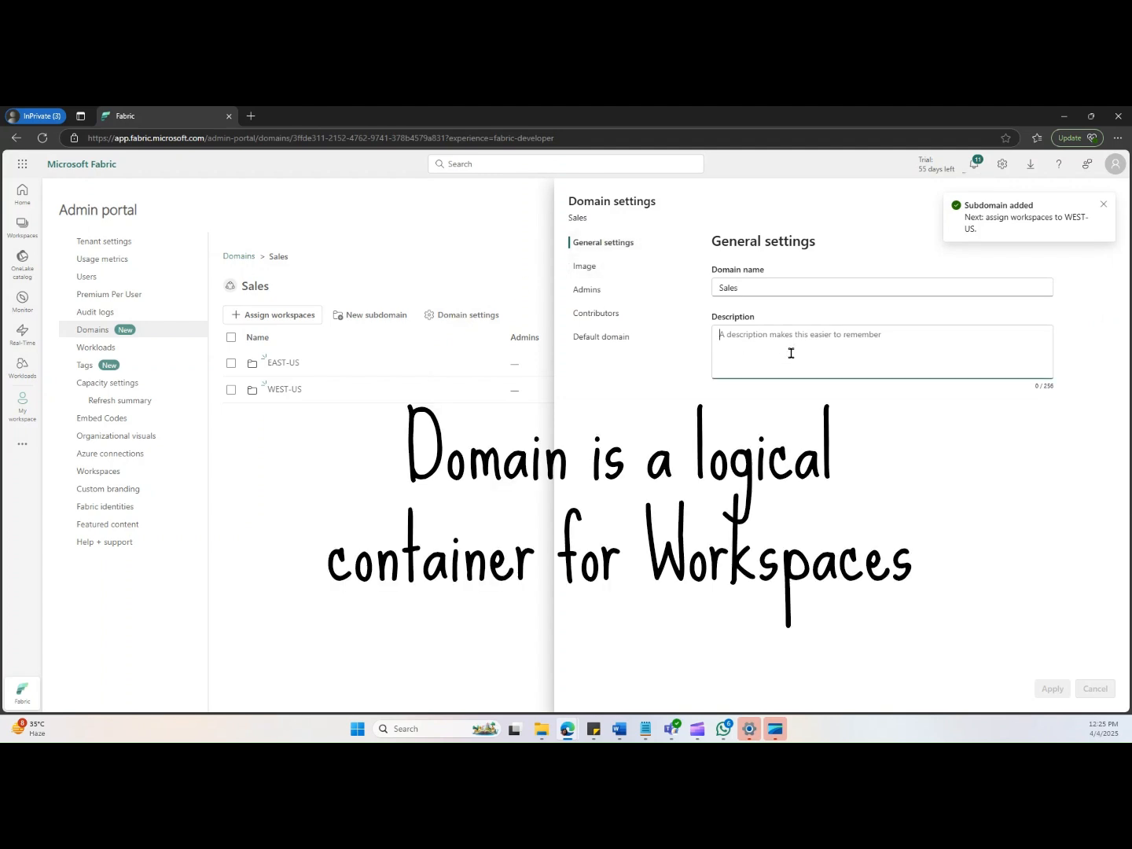
pyautogui.click(600, 277)
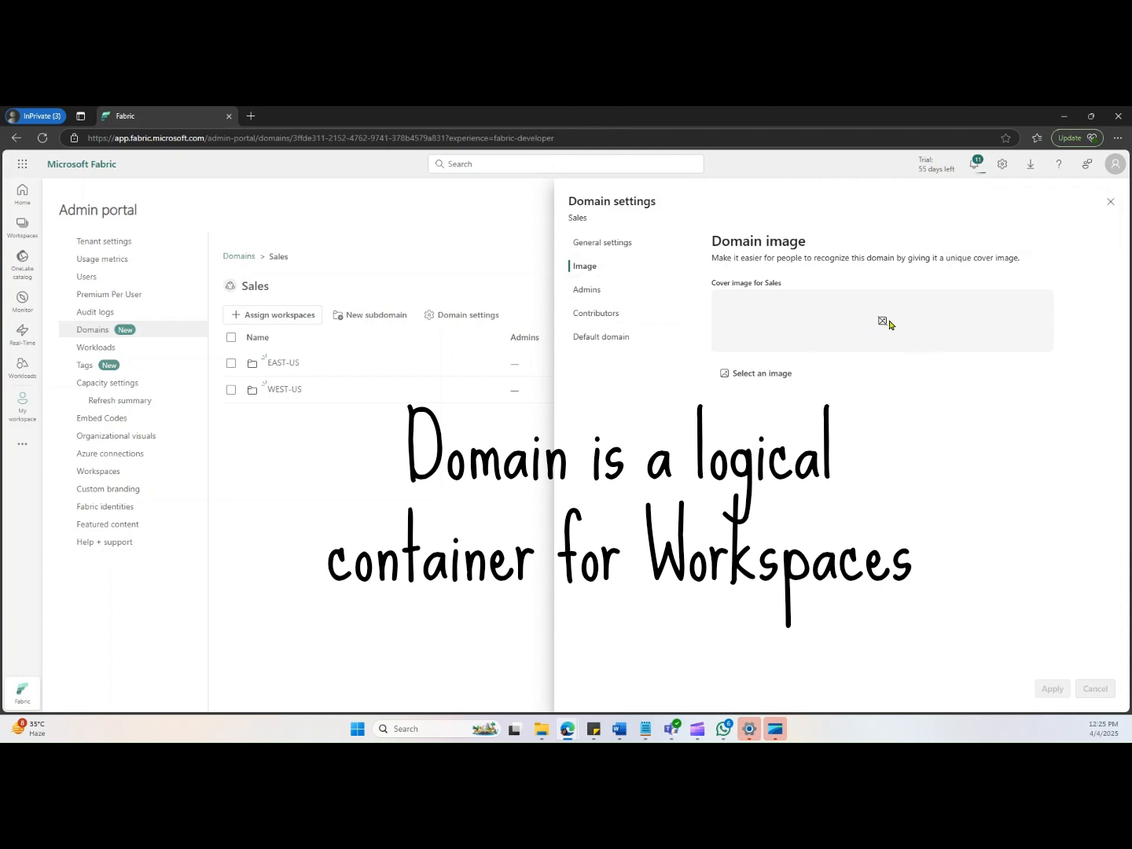
# - Try to choose the grey image with blue and teal blocks as the Sales domain's cover
pyautogui.click(744, 375)
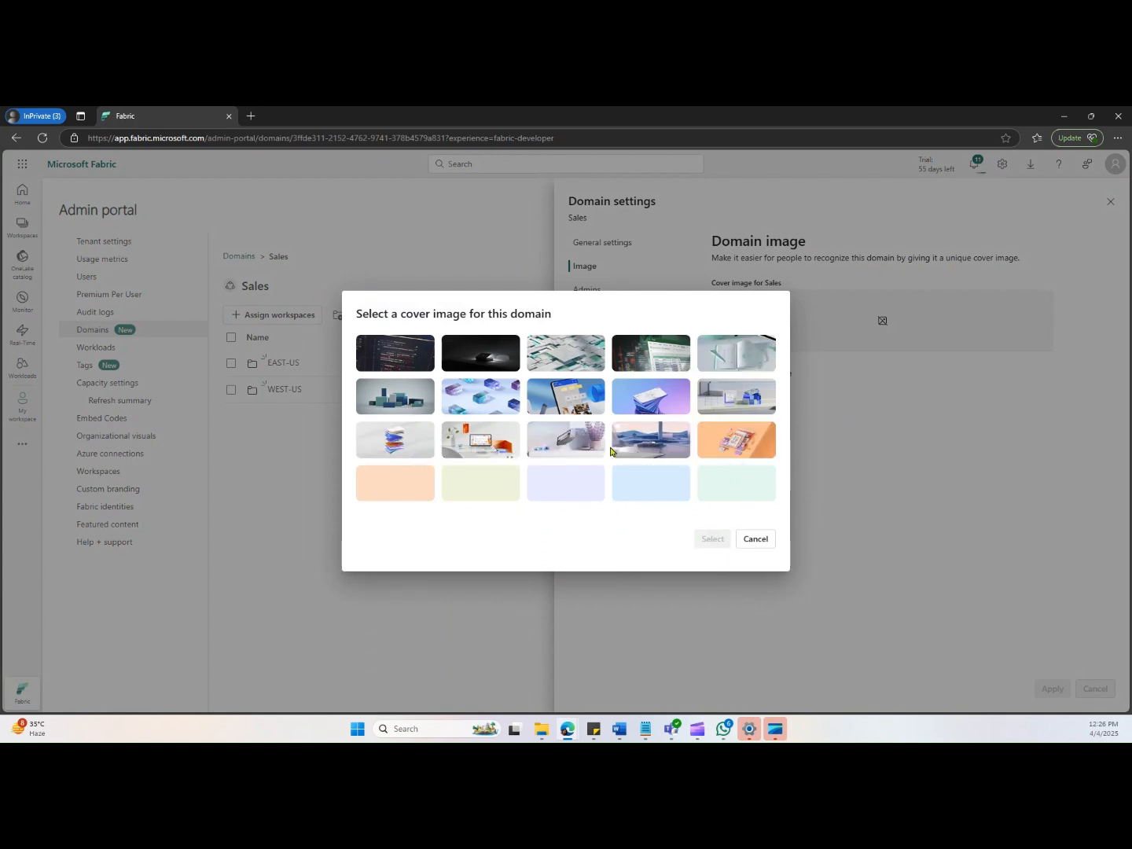
pyautogui.click(416, 409)
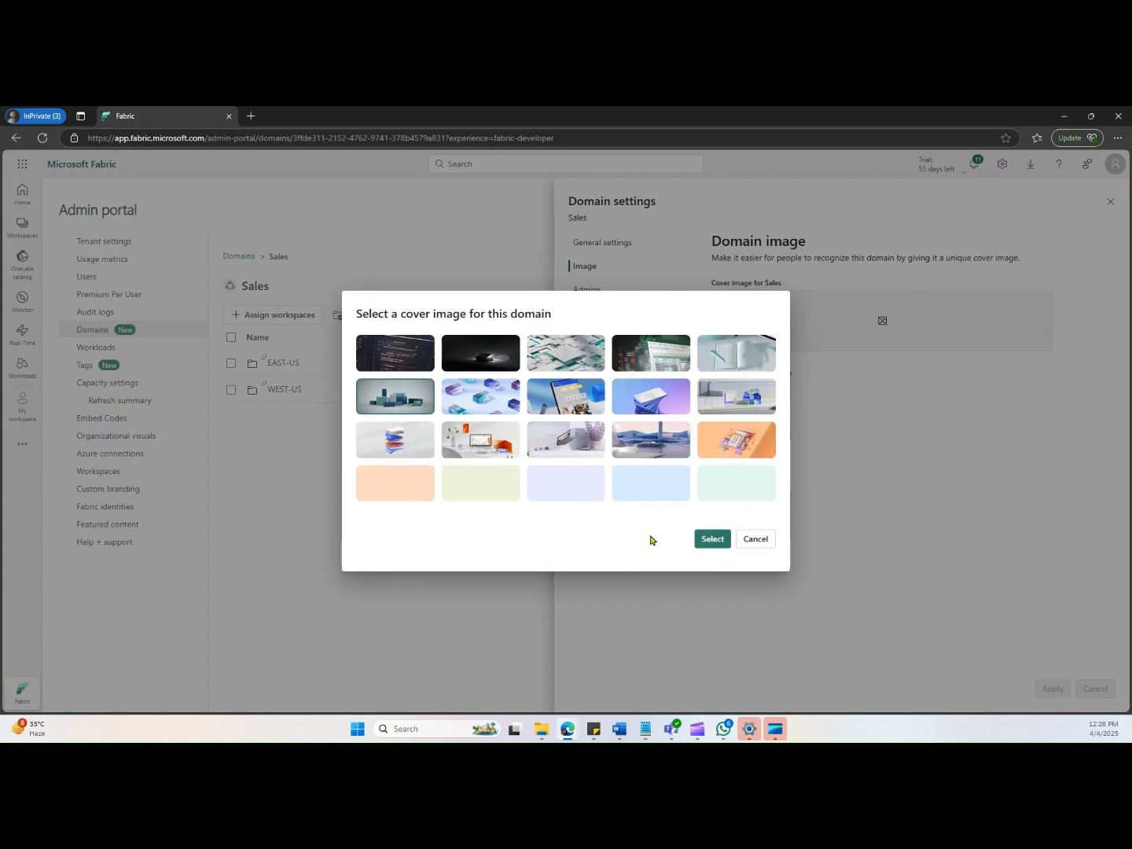
pyautogui.click(705, 539)
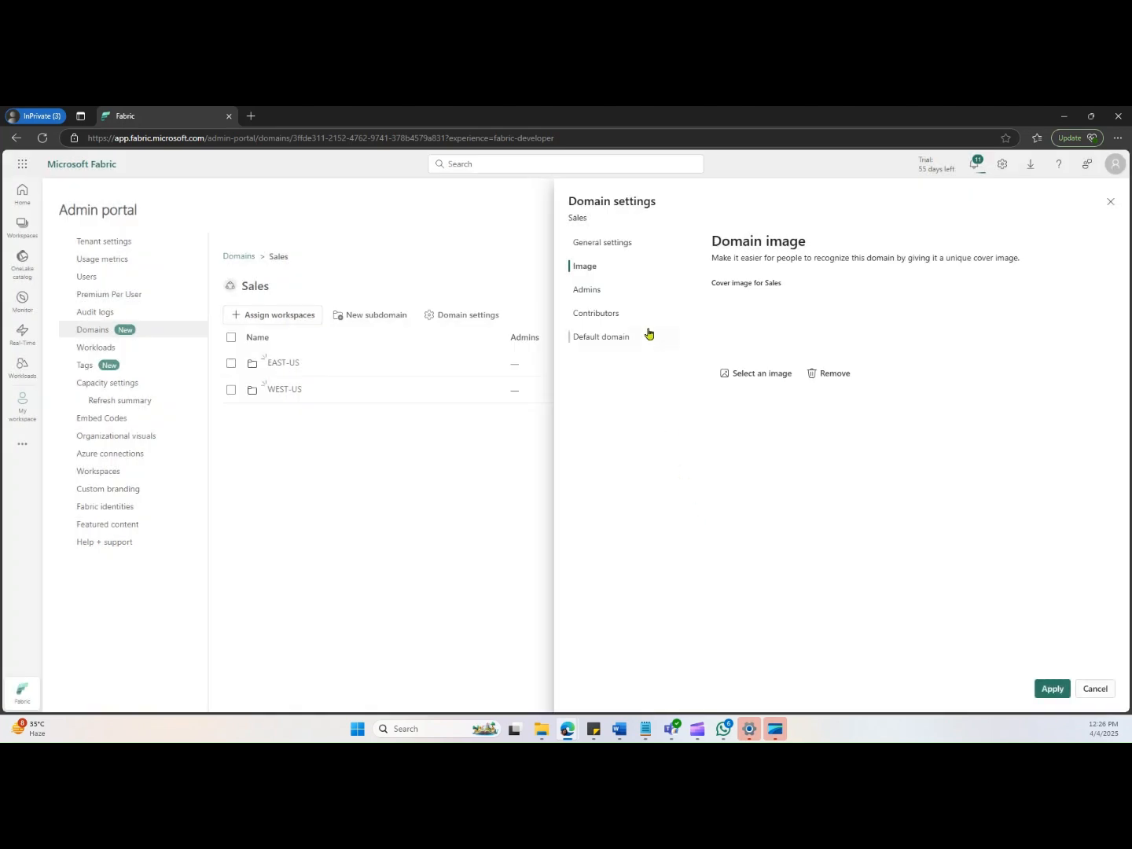
# - Review the admins, contributors and default domain settings of the Sales domain
pyautogui.click(591, 291)
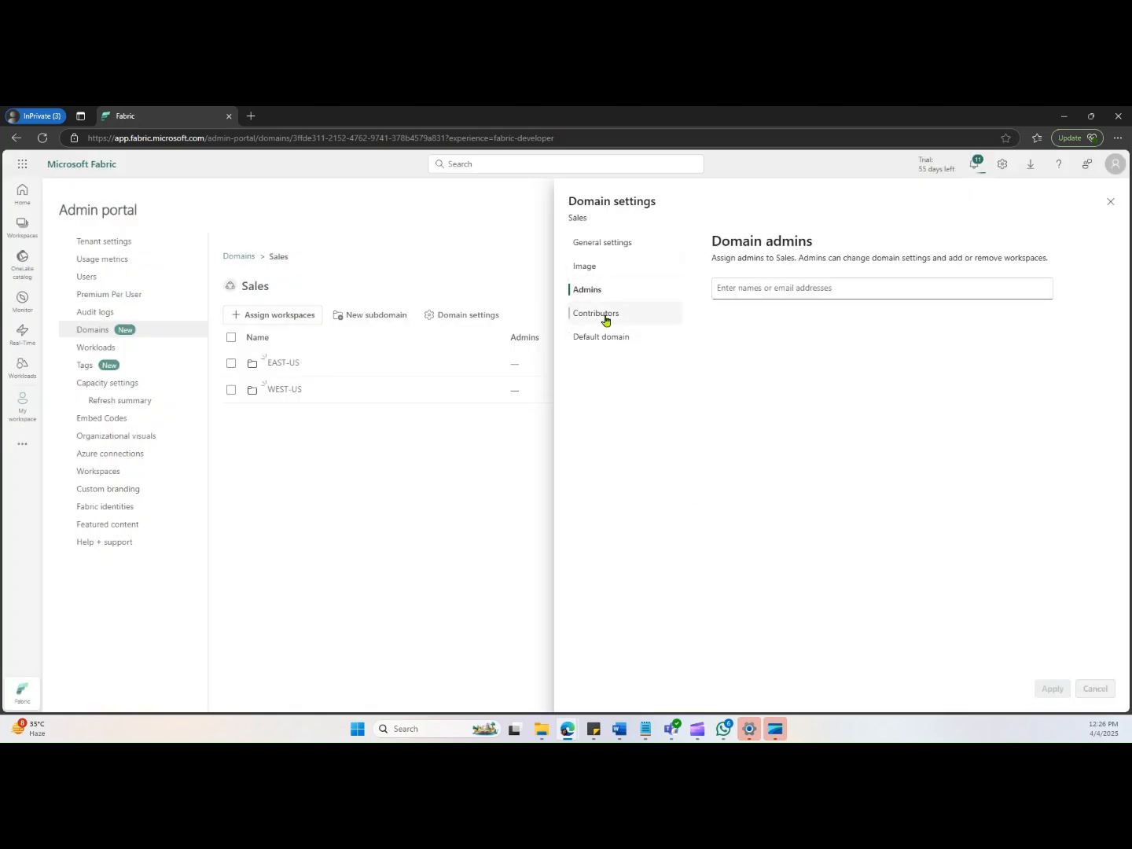
pyautogui.click(604, 317)
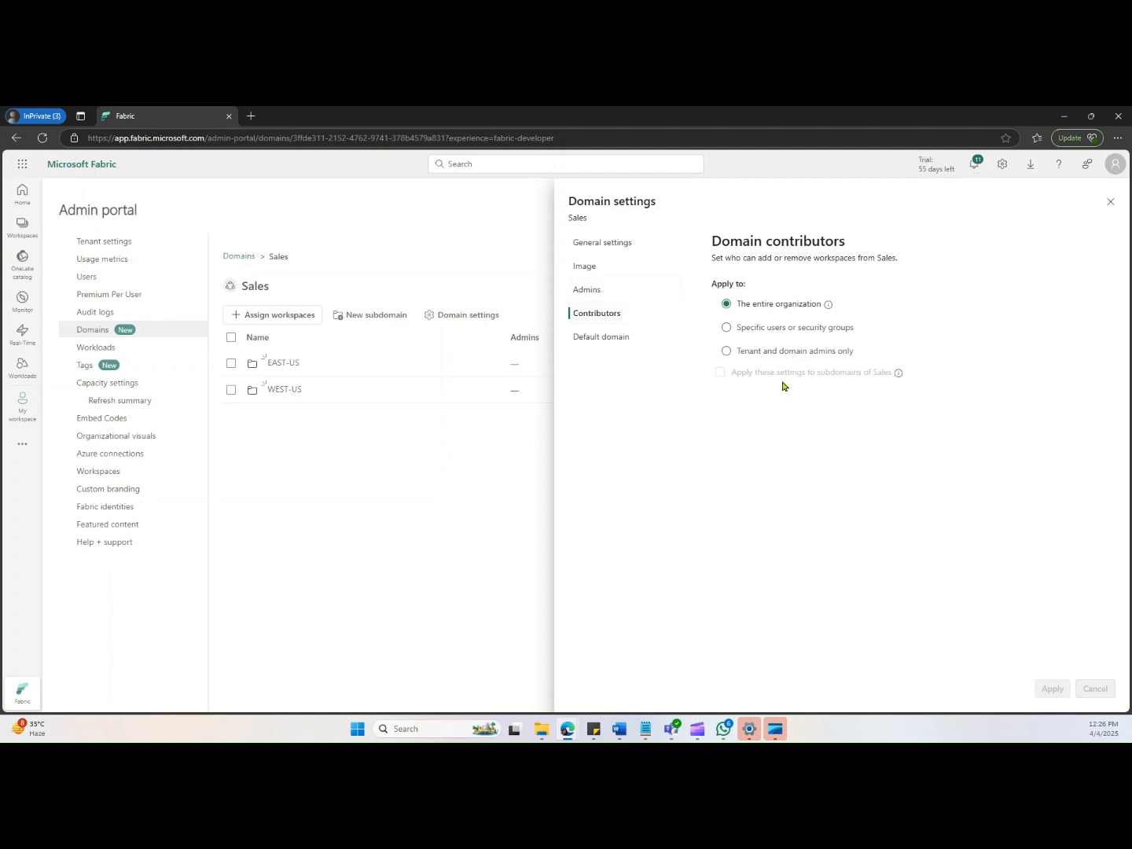
pyautogui.click(623, 345)
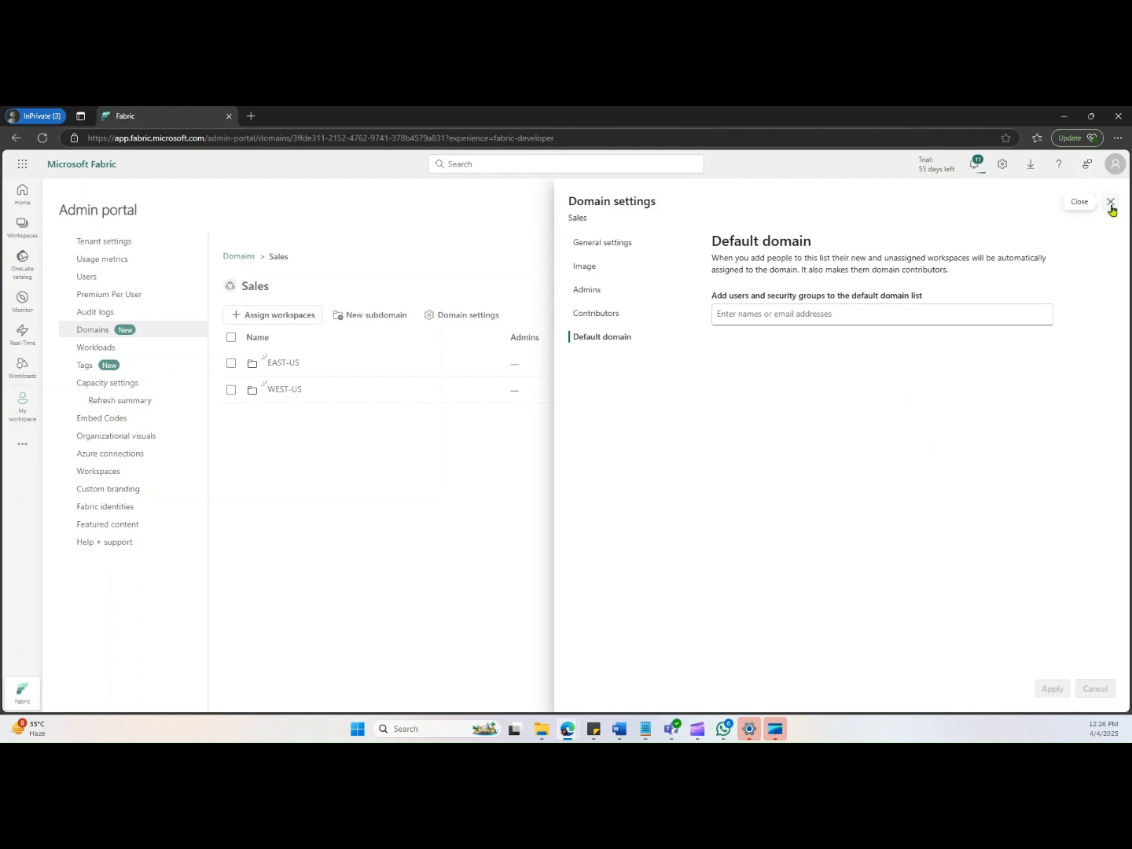
# - Apply the grey image with blue and teal blocks as the Sales domain's cover image and close the domain settings
pyautogui.click(595, 267)
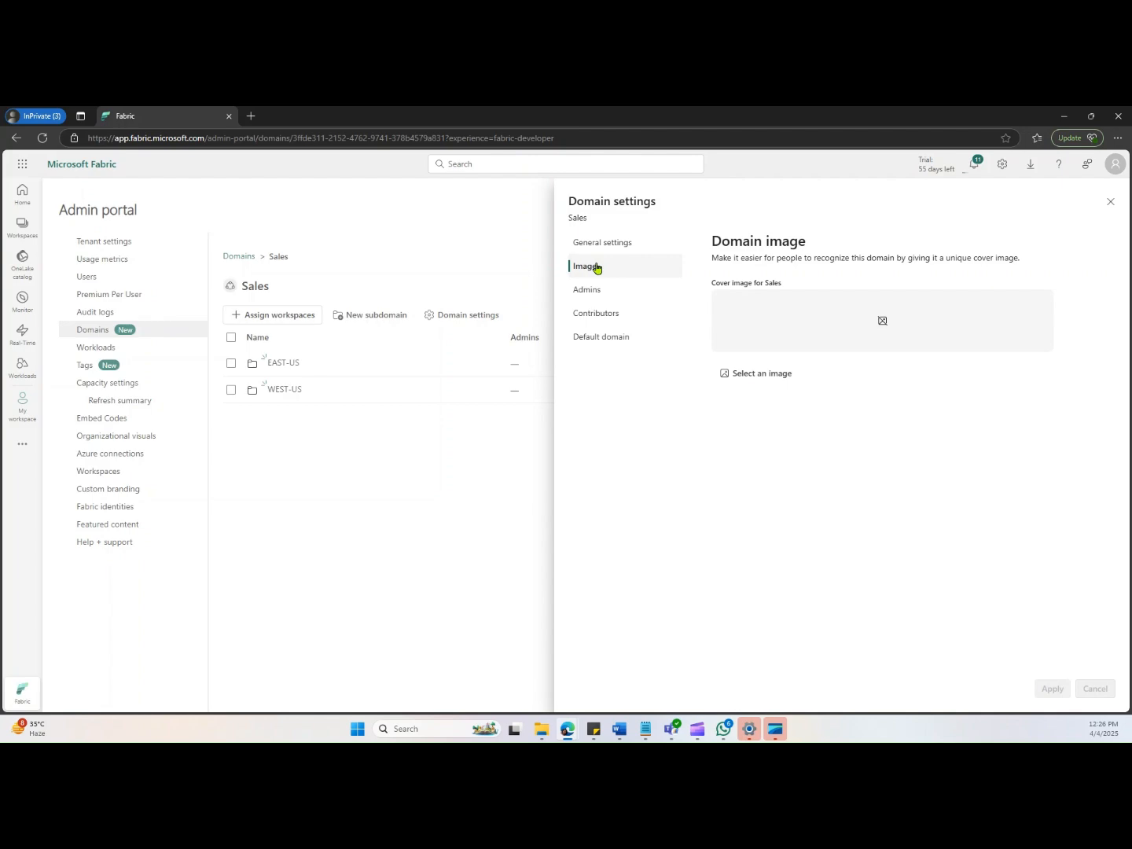
pyautogui.click(756, 374)
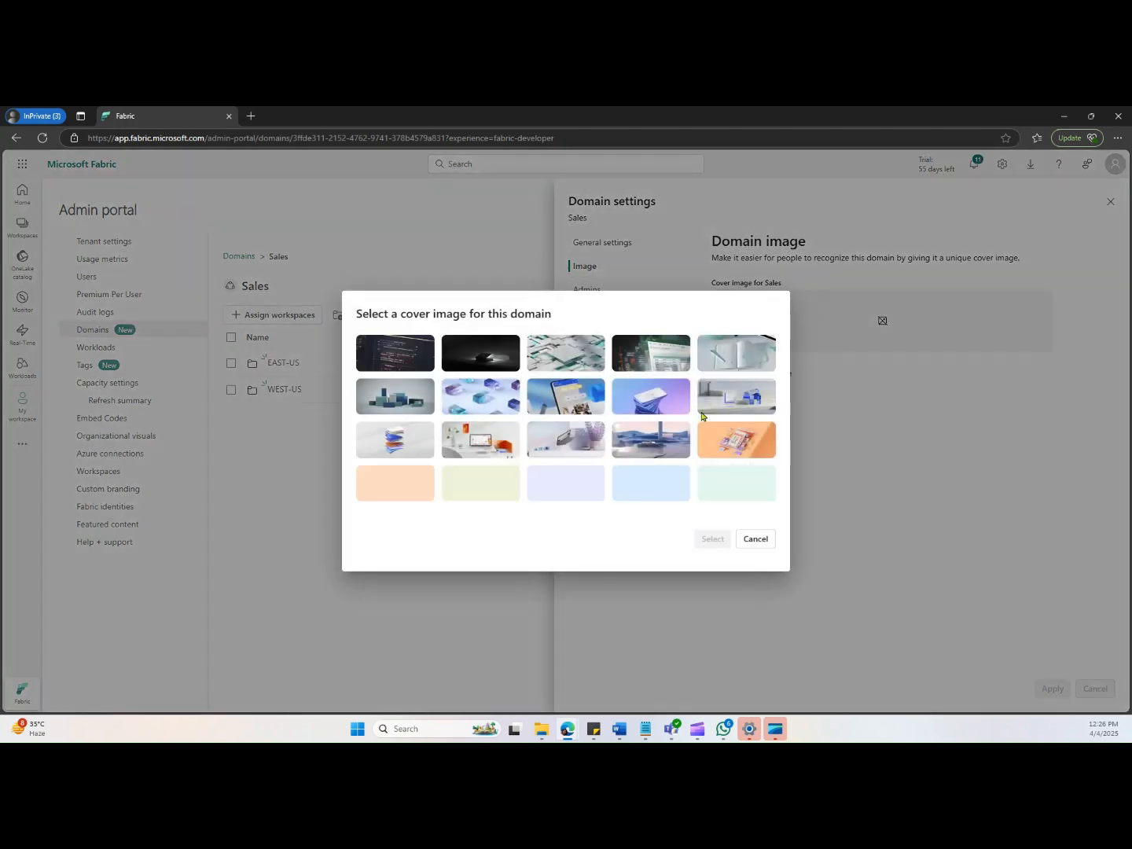
pyautogui.click(413, 410)
pyautogui.click(707, 539)
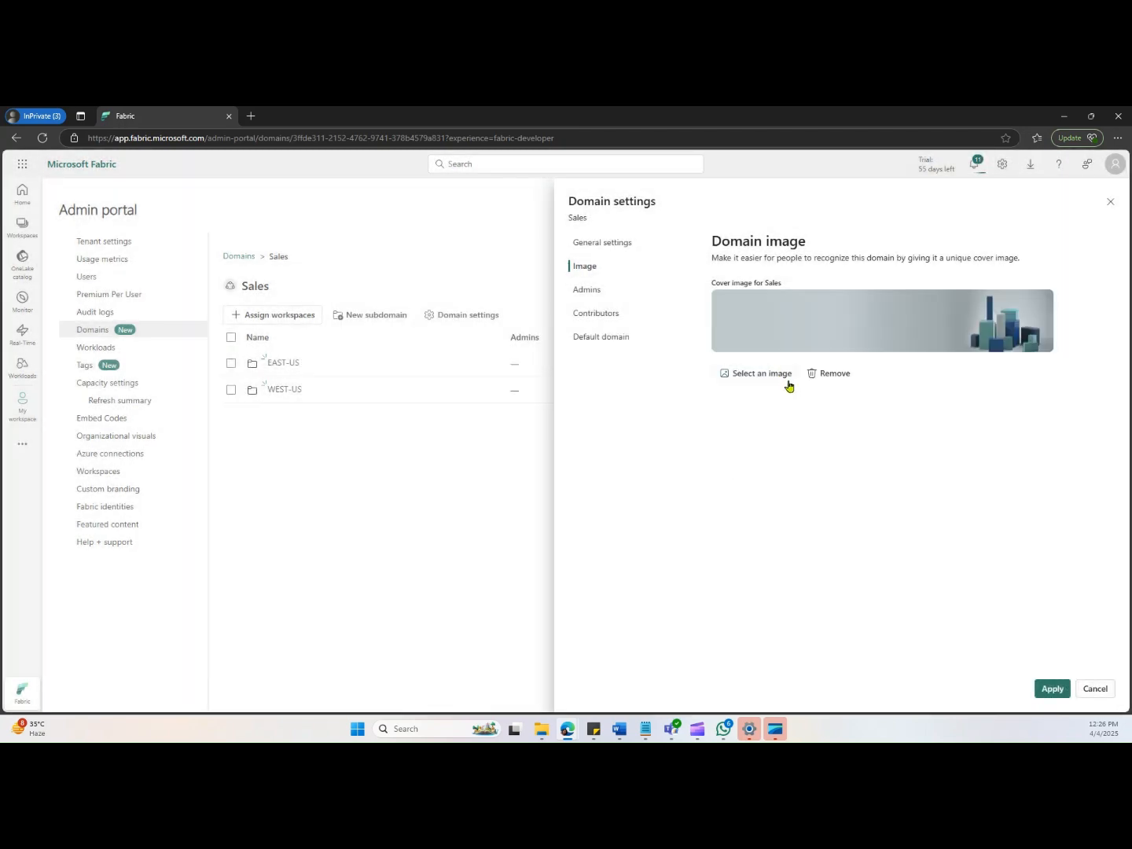
pyautogui.click(1061, 691)
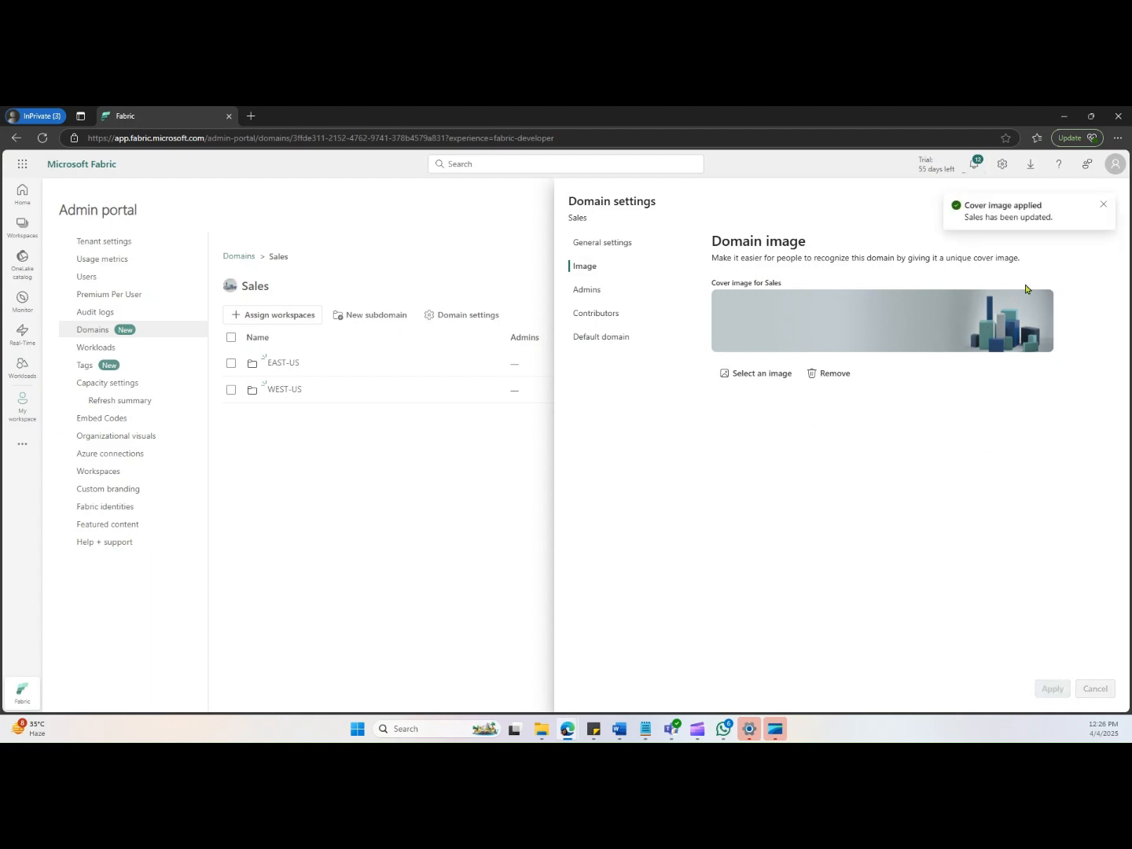
pyautogui.click(1102, 206)
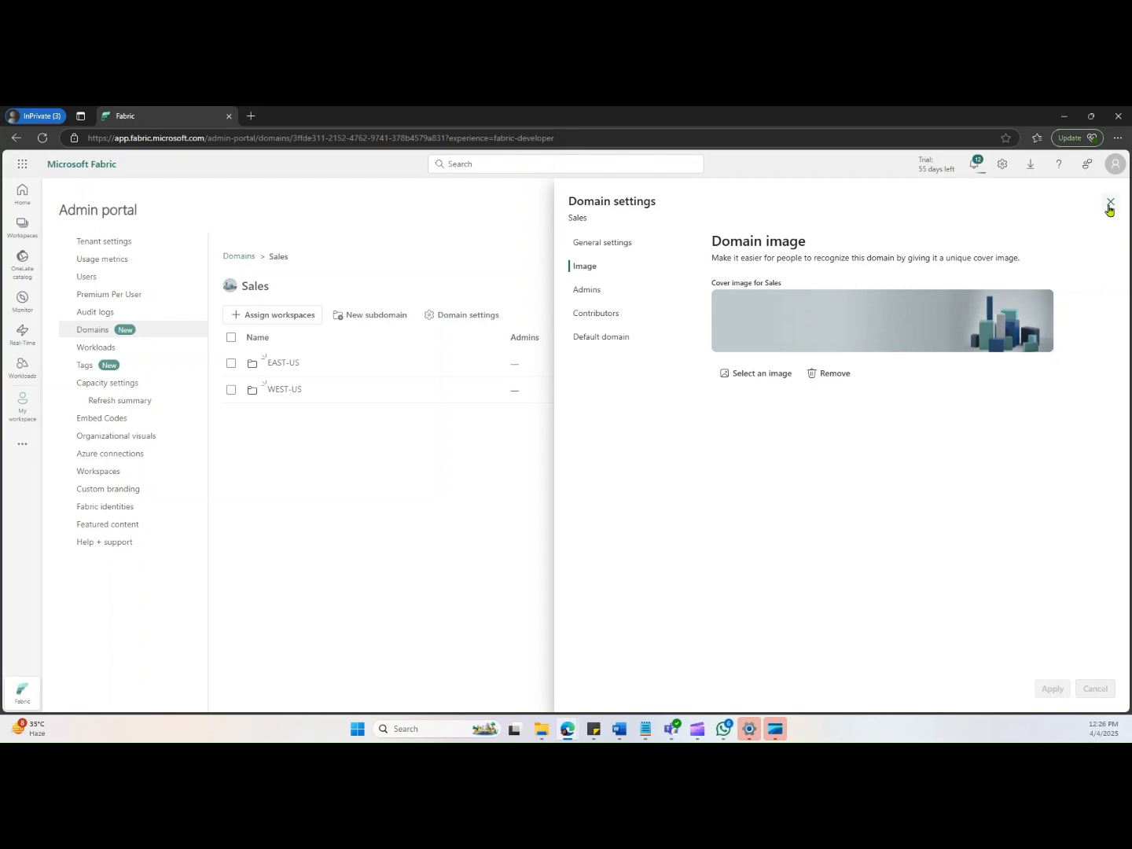
pyautogui.click(1110, 205)
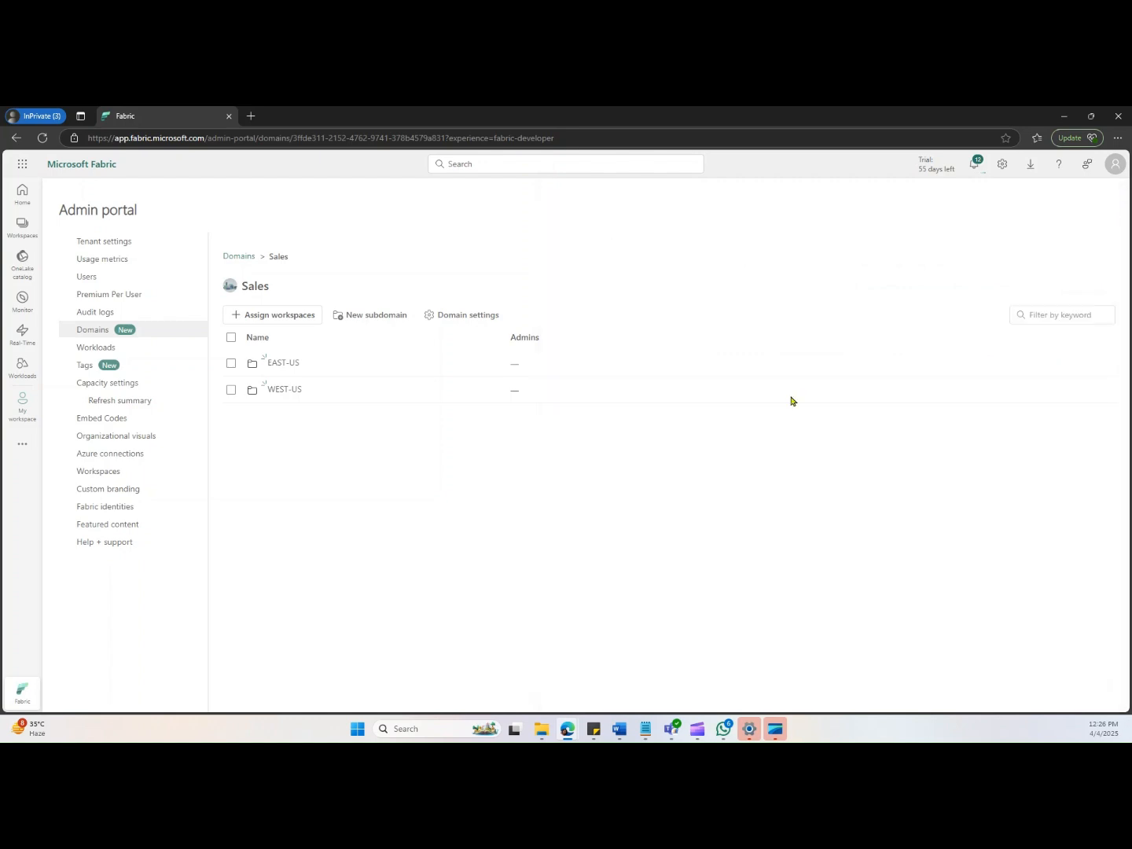
# - Assign the workspace firstWorkspace to the Sales domain by workspace name
pyautogui.click(275, 315)
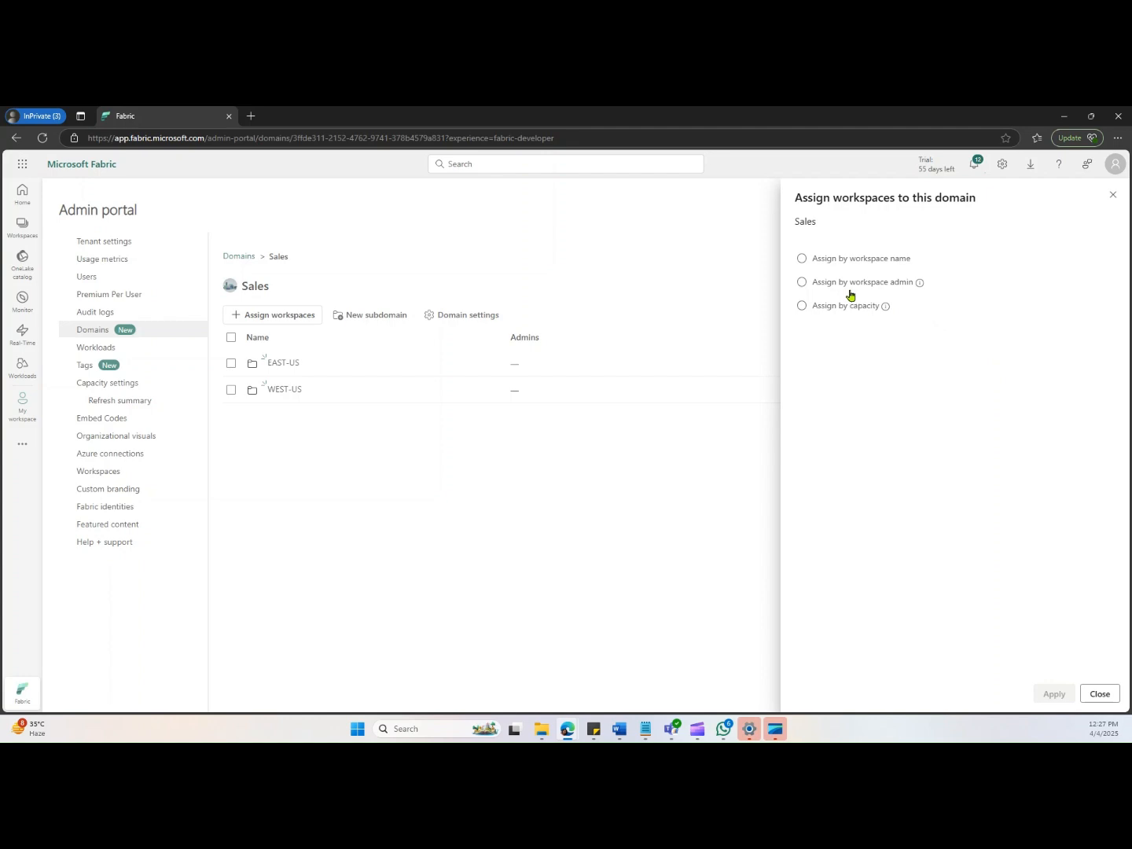
pyautogui.click(802, 259)
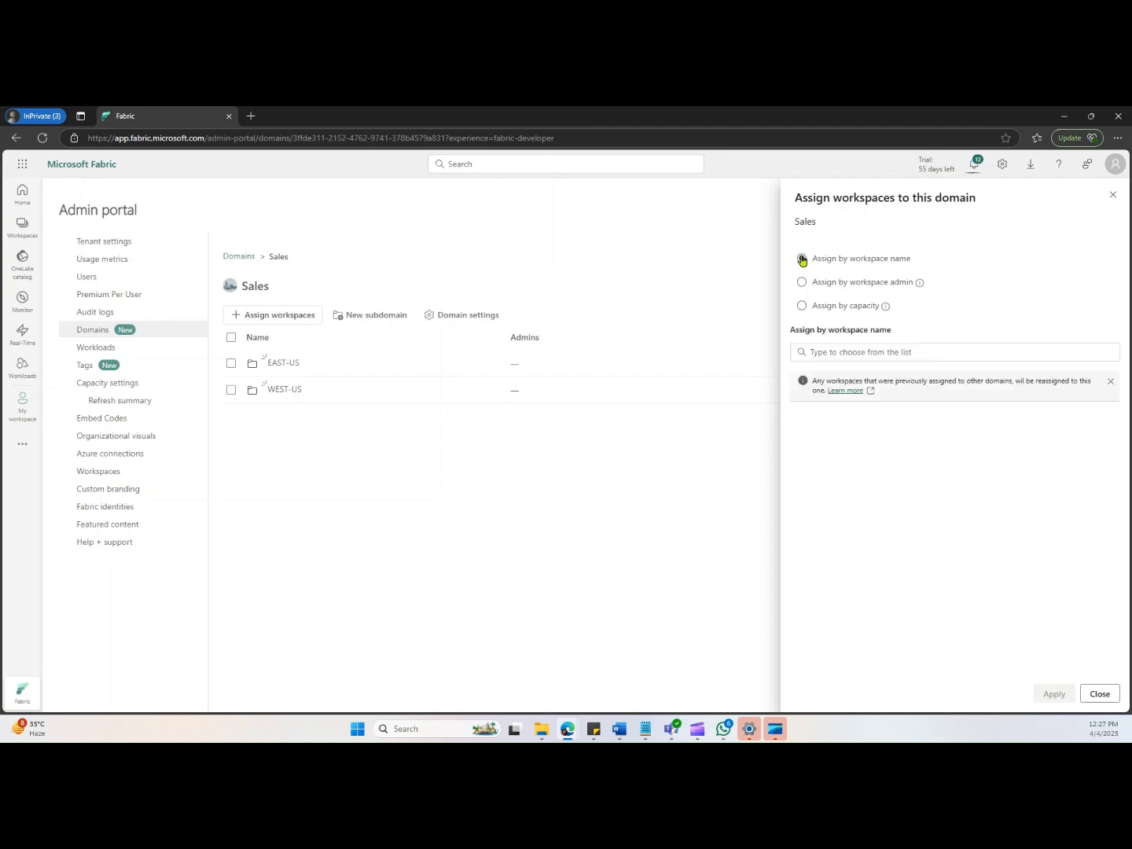
pyautogui.click(866, 357)
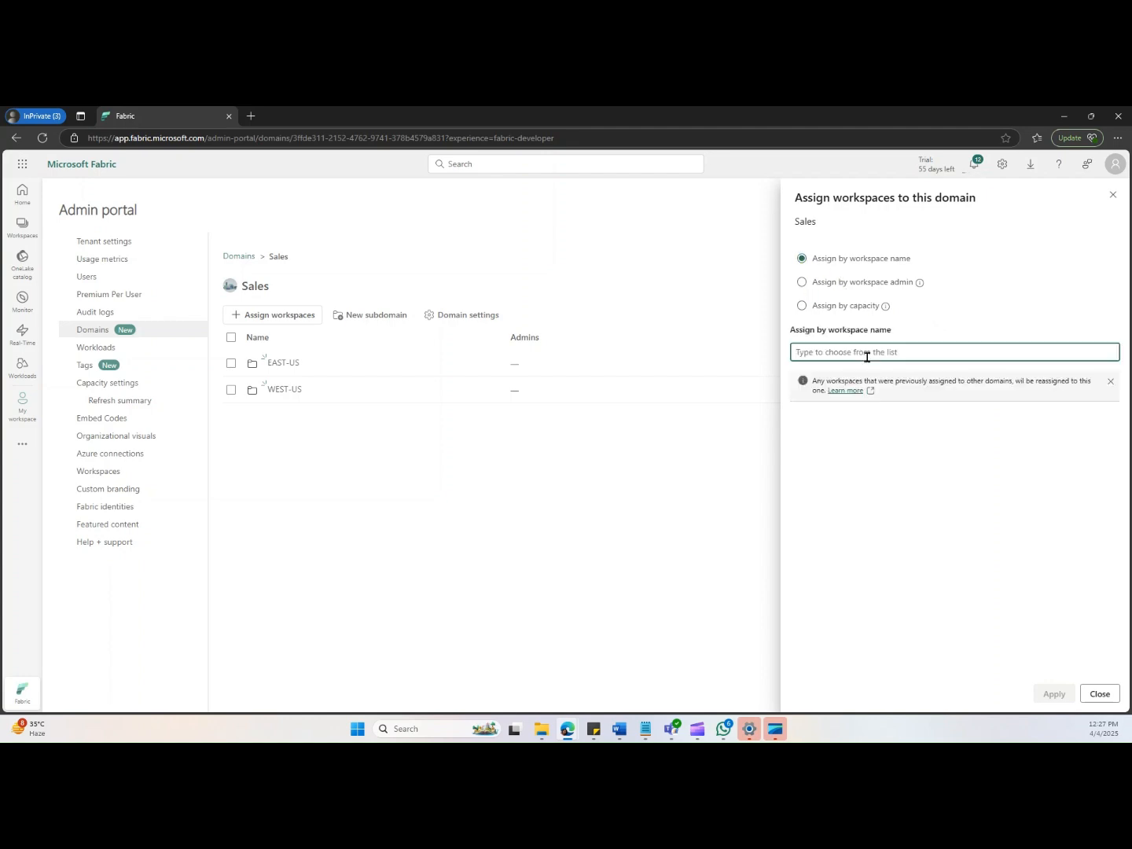
pyautogui.write('first')
pyautogui.write('work')
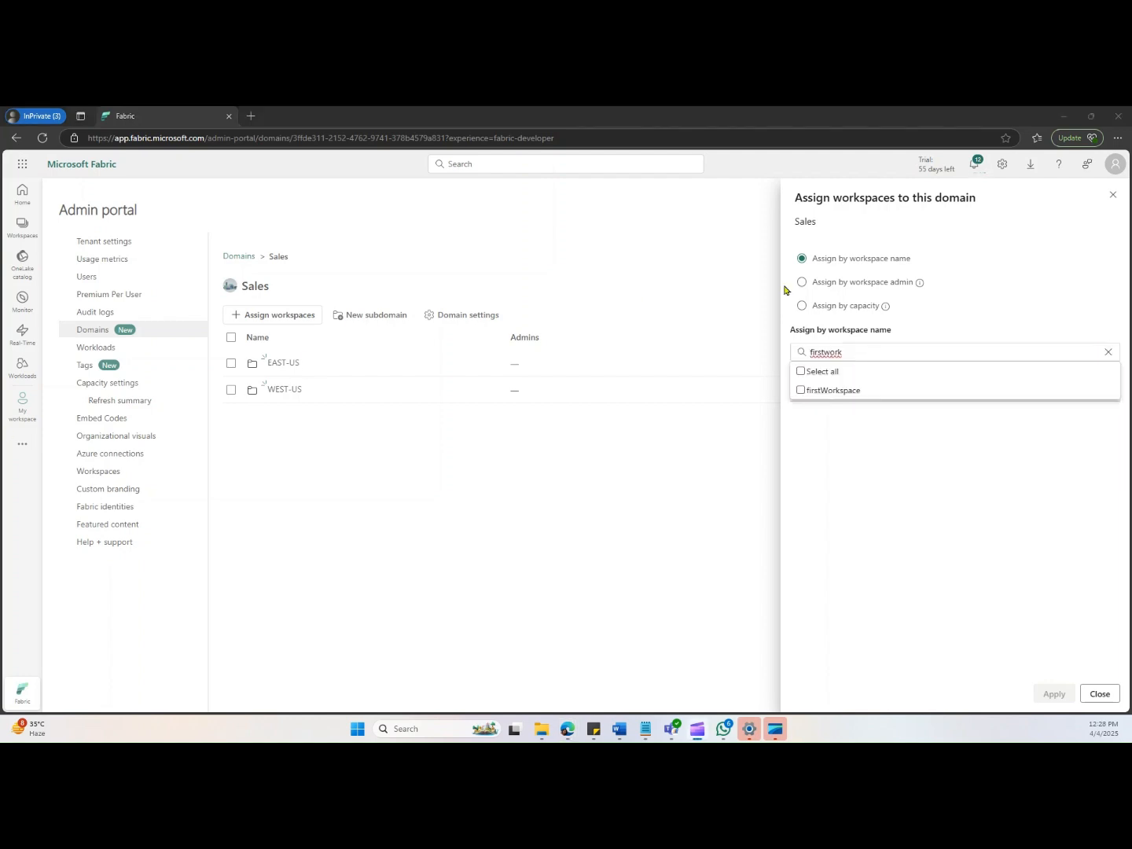
pyautogui.click(801, 391)
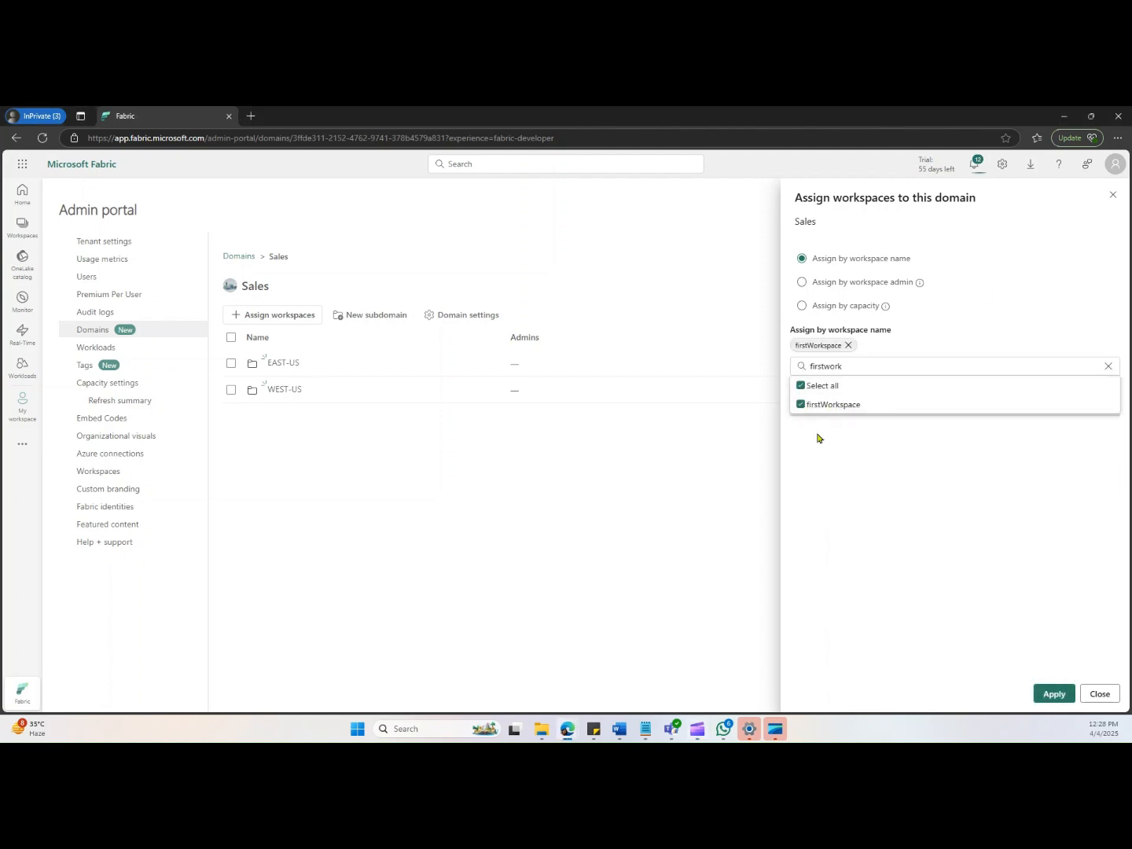
pyautogui.click(1058, 695)
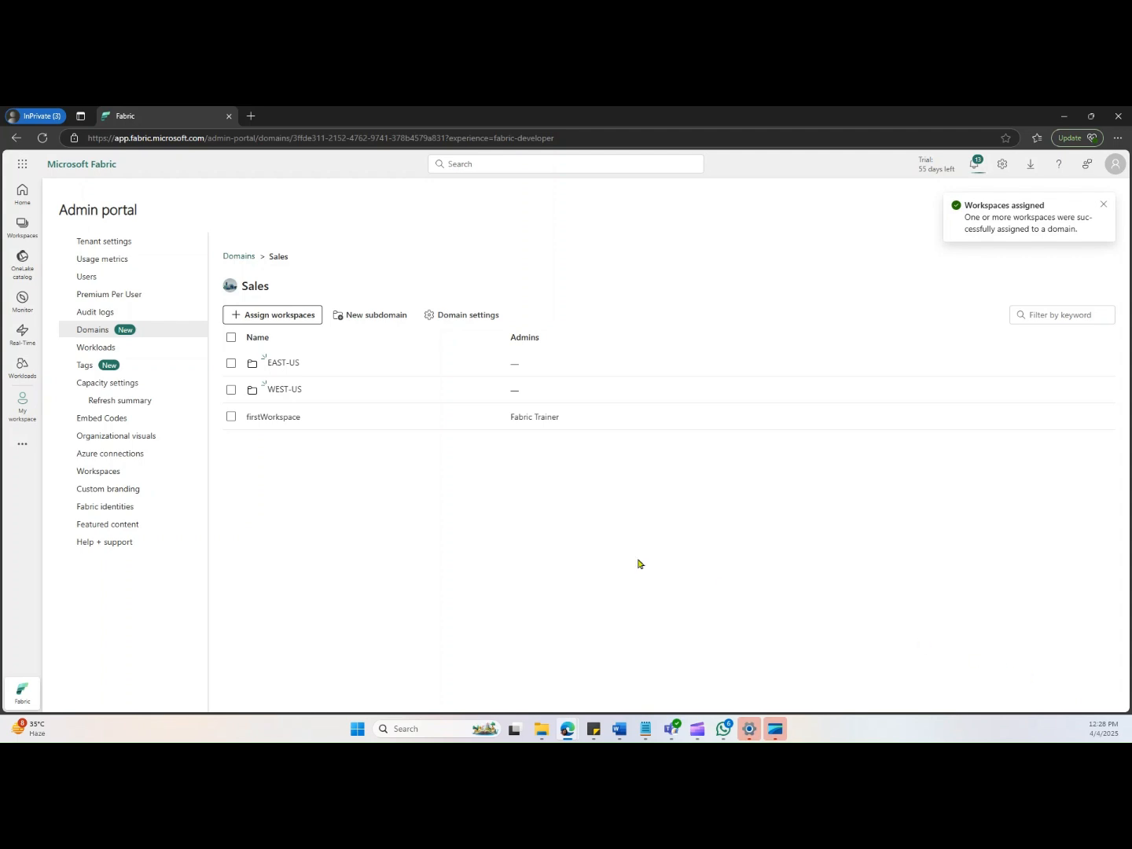
# - Assign the workspace DemoWorkspace by name to the EAST-US subdomain of Sales
pyautogui.click(289, 369)
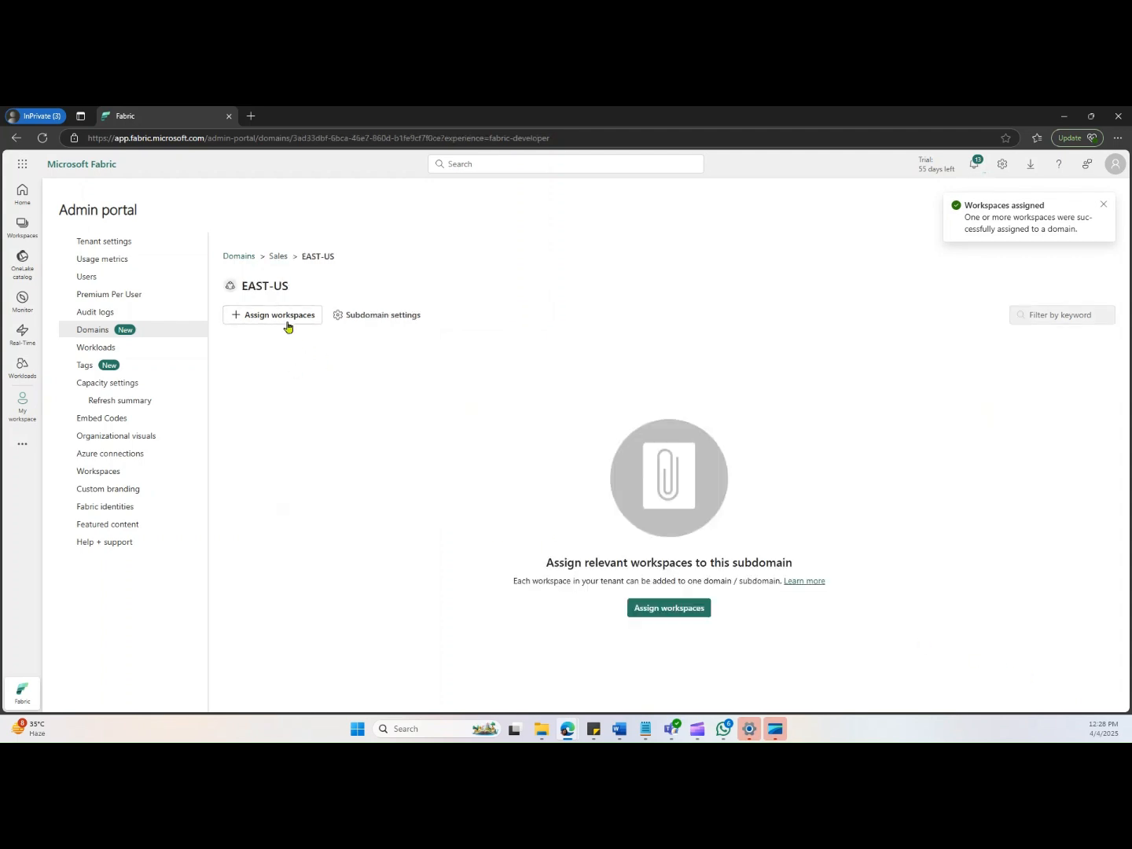
pyautogui.click(286, 326)
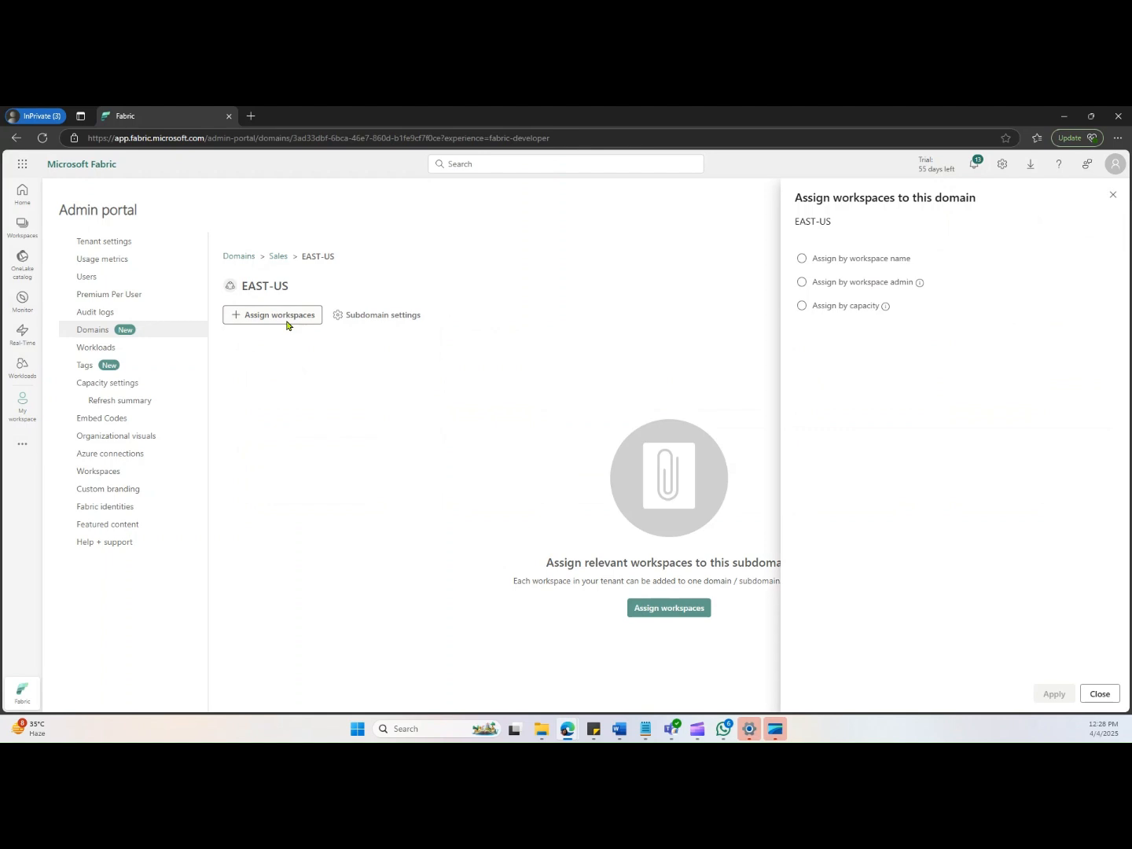
pyautogui.click(826, 265)
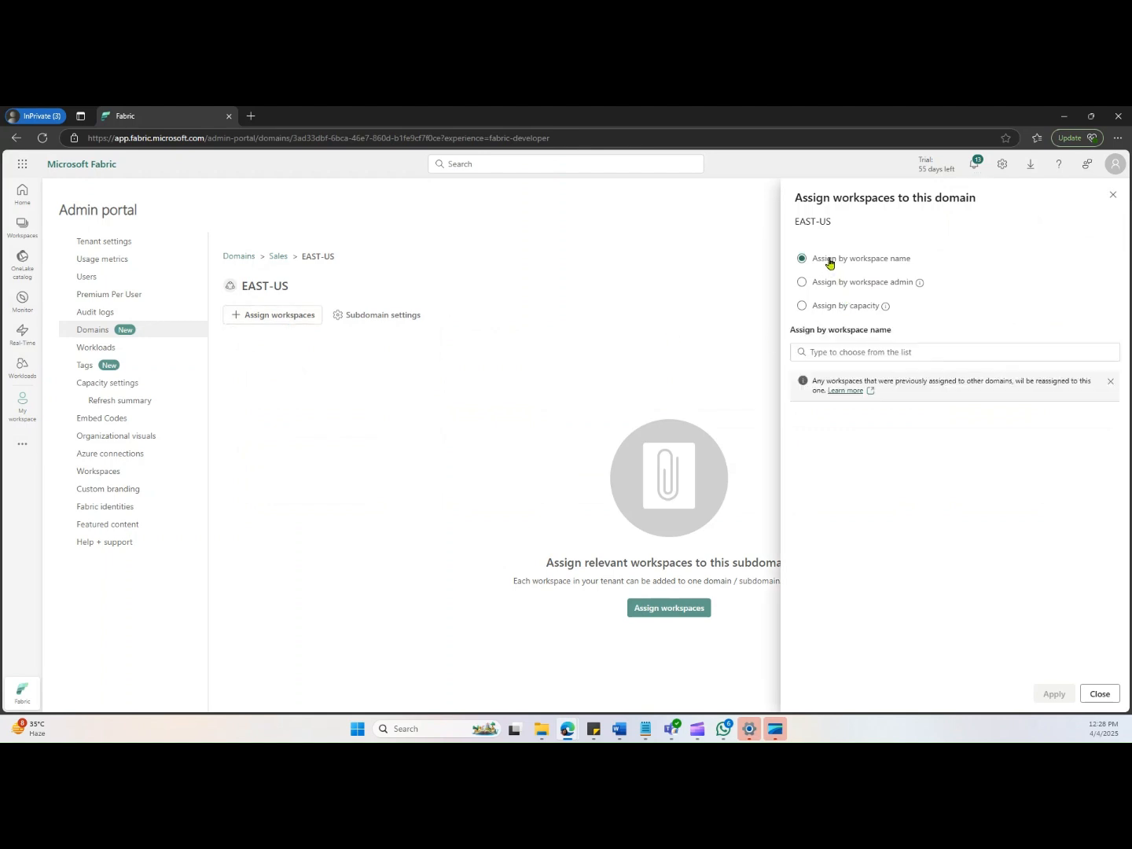
pyautogui.click(851, 353)
pyautogui.write('demo')
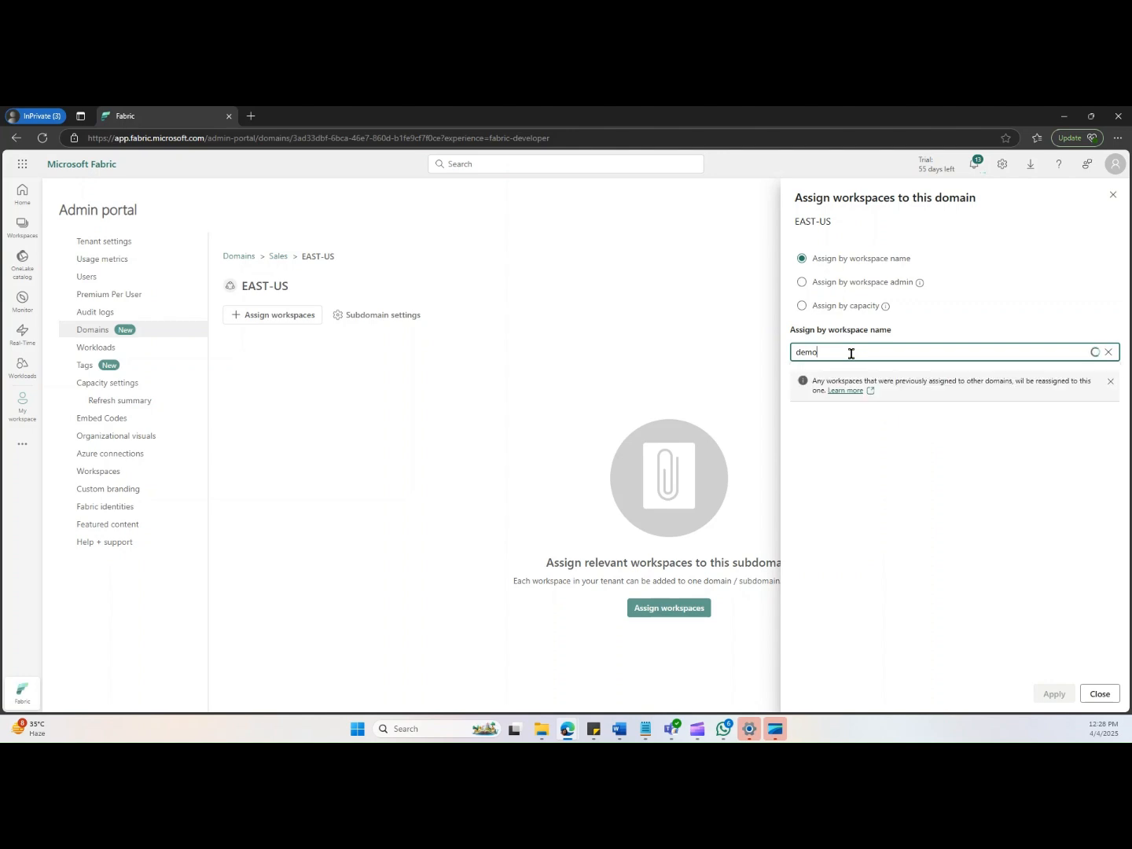
pyautogui.click(802, 403)
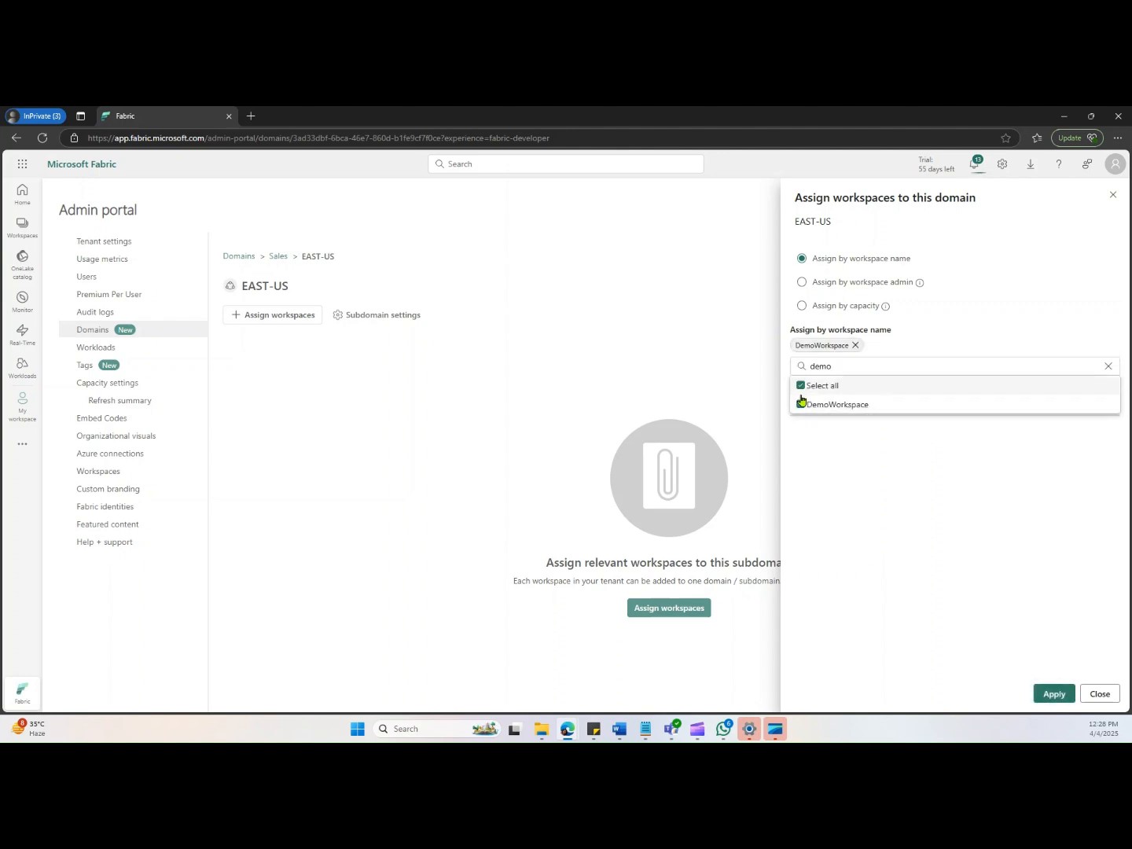
pyautogui.click(1053, 693)
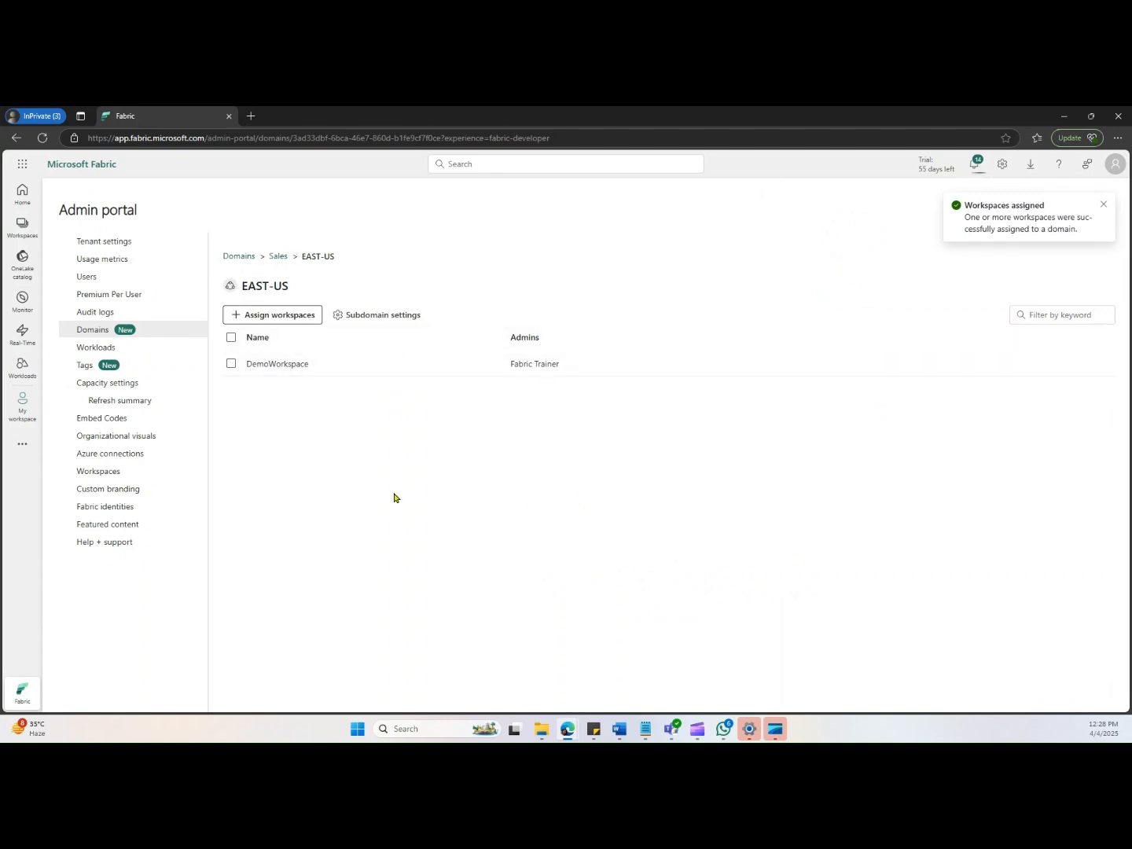
# - Open the OneLake catalog and filter its items to the whole Sales domain, including all subdomains
pyautogui.click(17, 235)
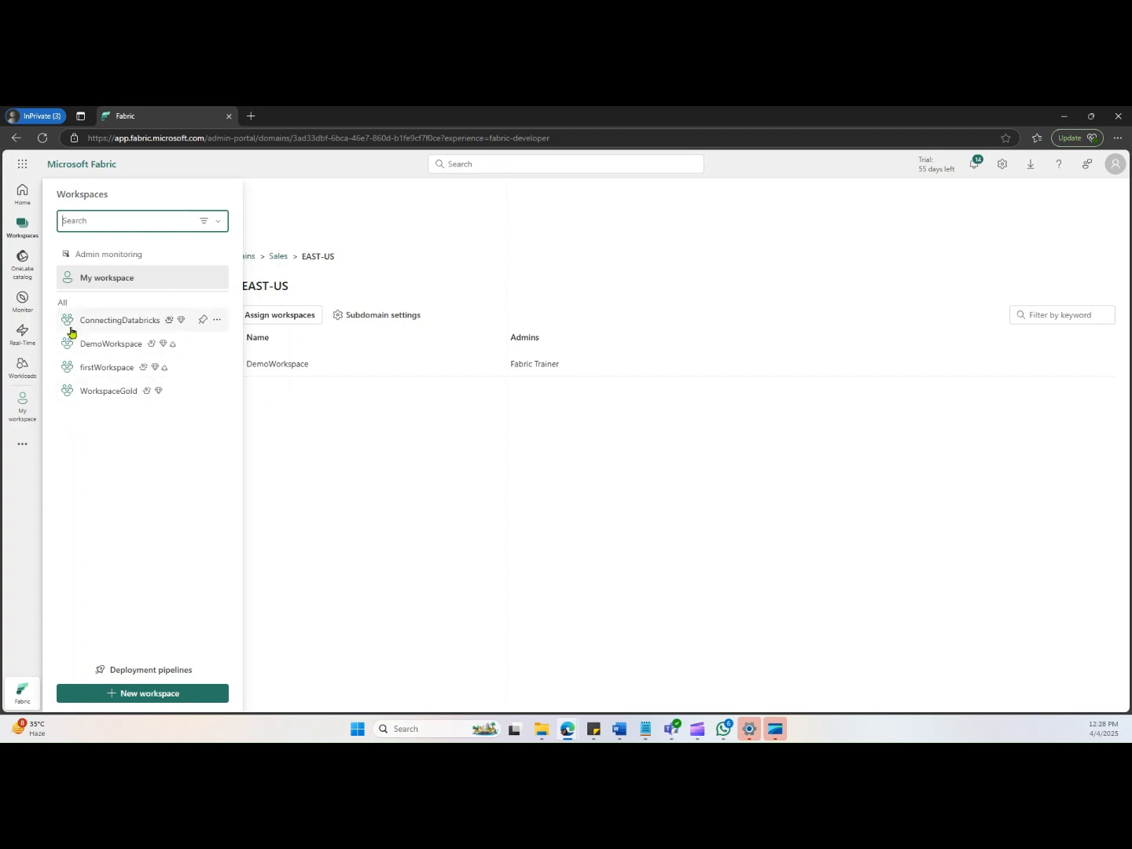
pyautogui.click(21, 271)
pyautogui.click(21, 271)
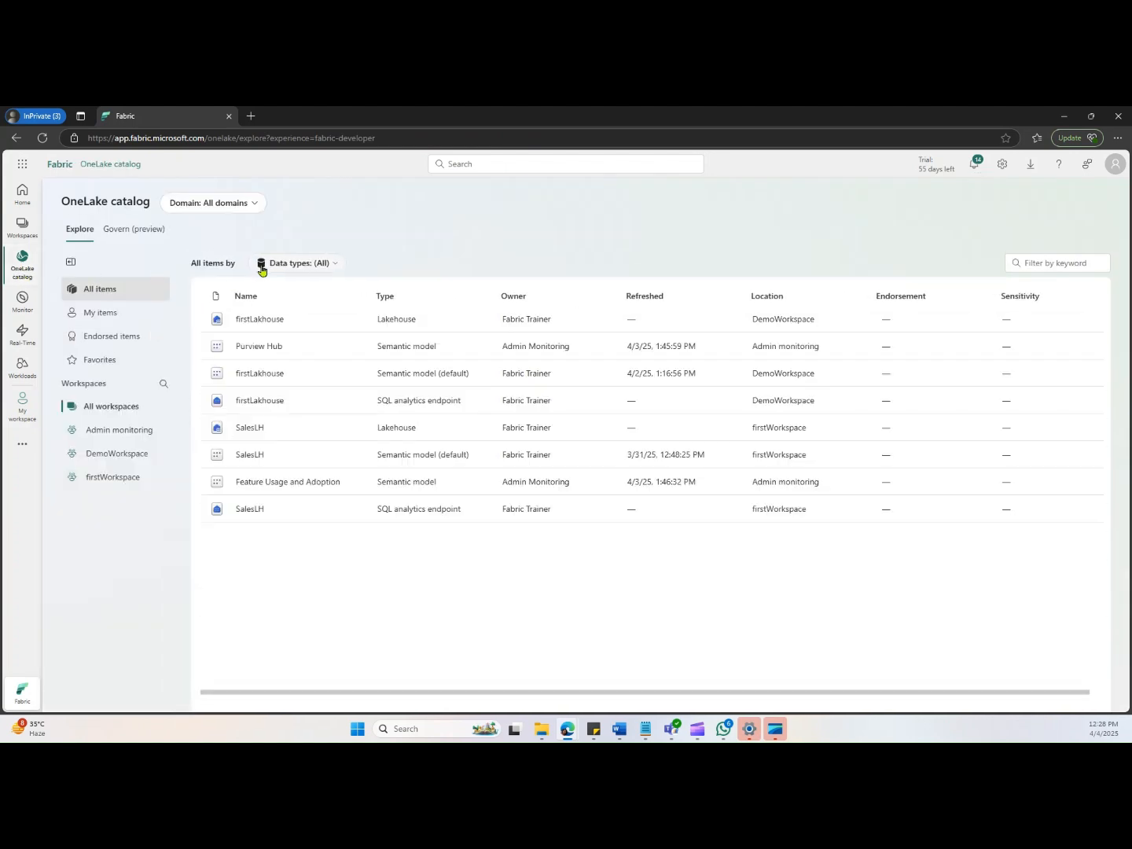
pyautogui.click(250, 205)
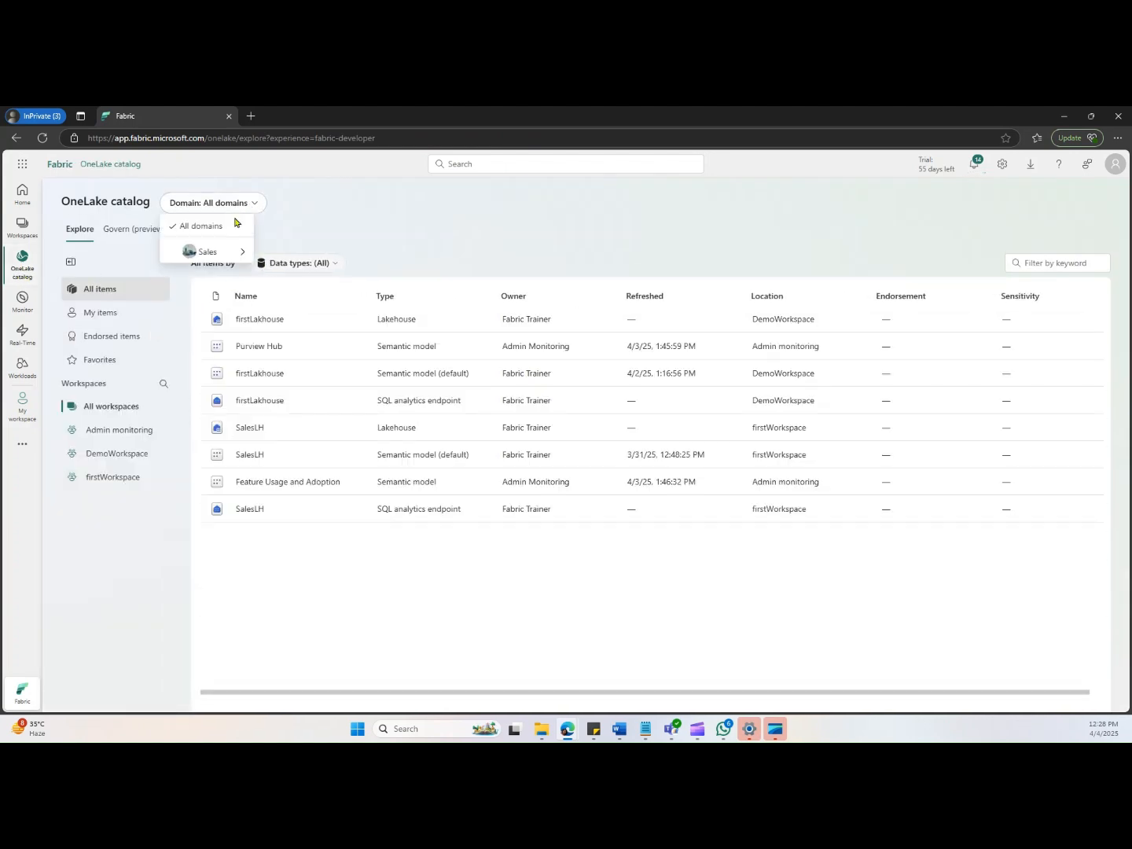
pyautogui.moveTo(210, 255)
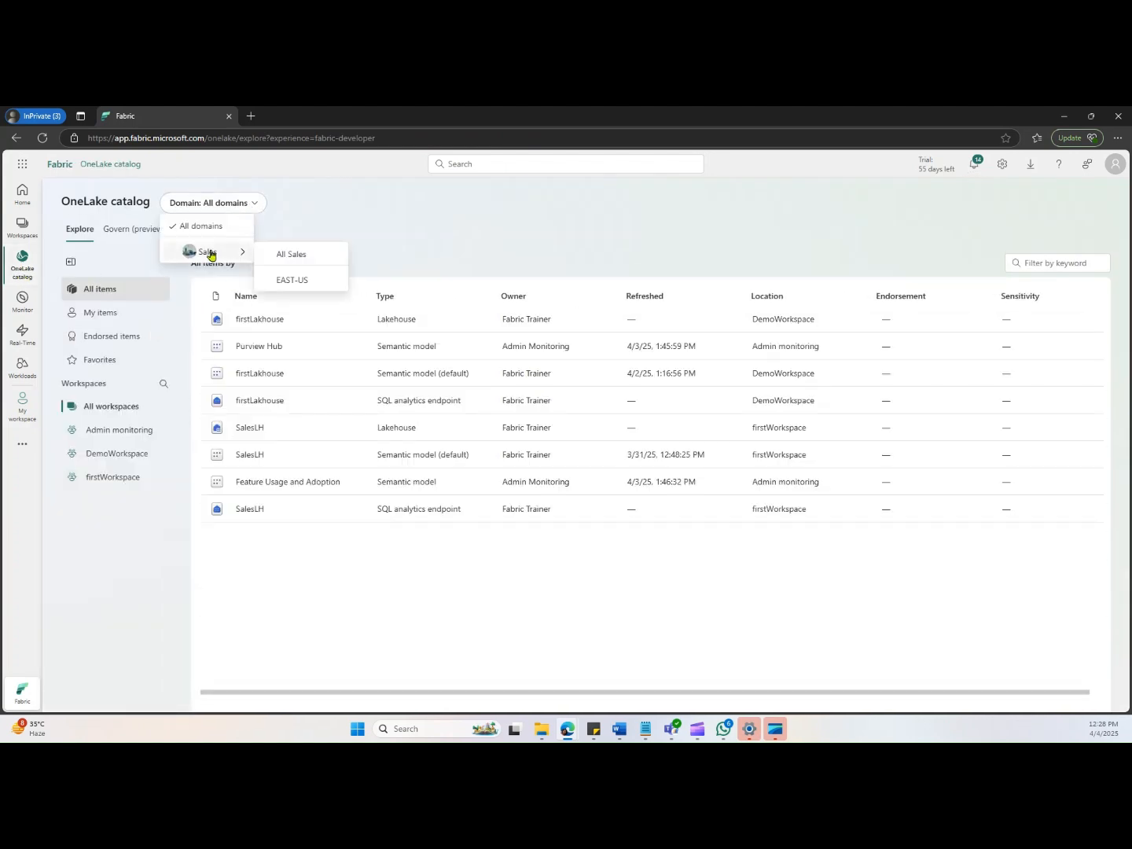
pyautogui.click(283, 256)
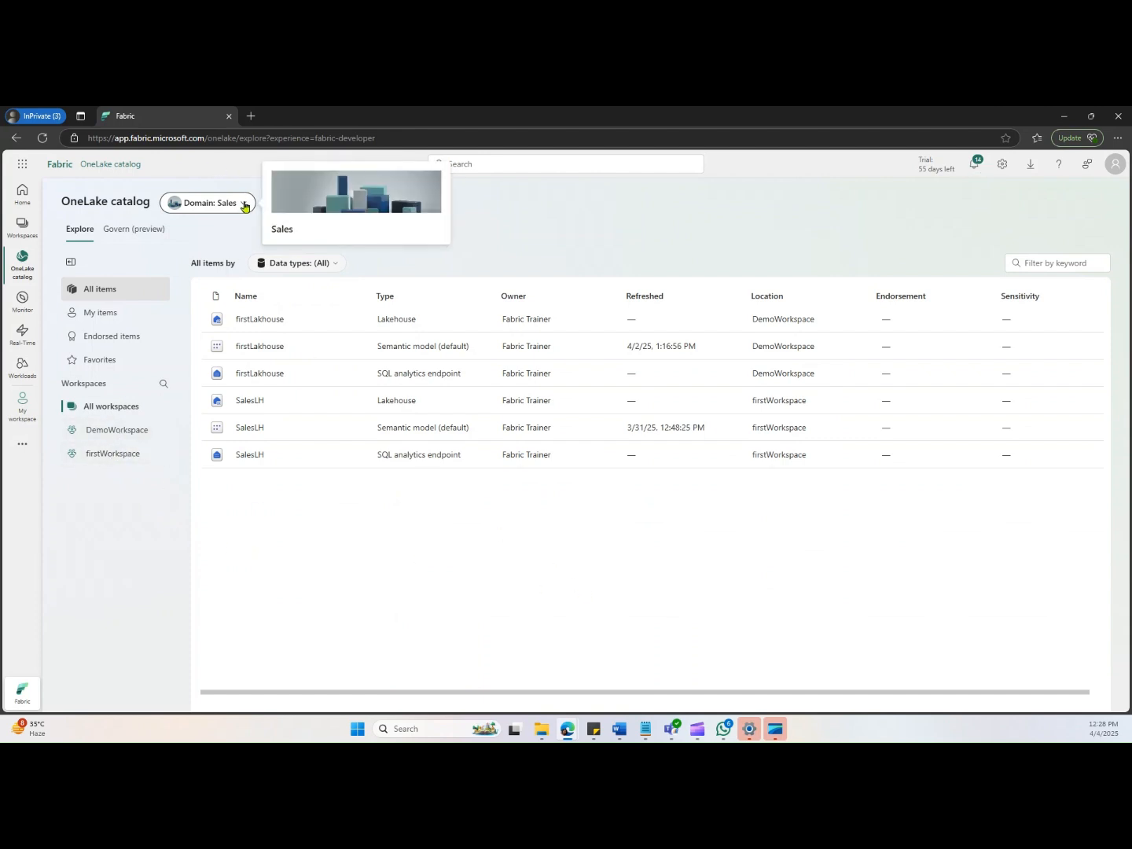
# - Narrow the catalog's domain filter to the EAST-US subdomain of Sales
pyautogui.click(245, 202)
pyautogui.moveTo(222, 254)
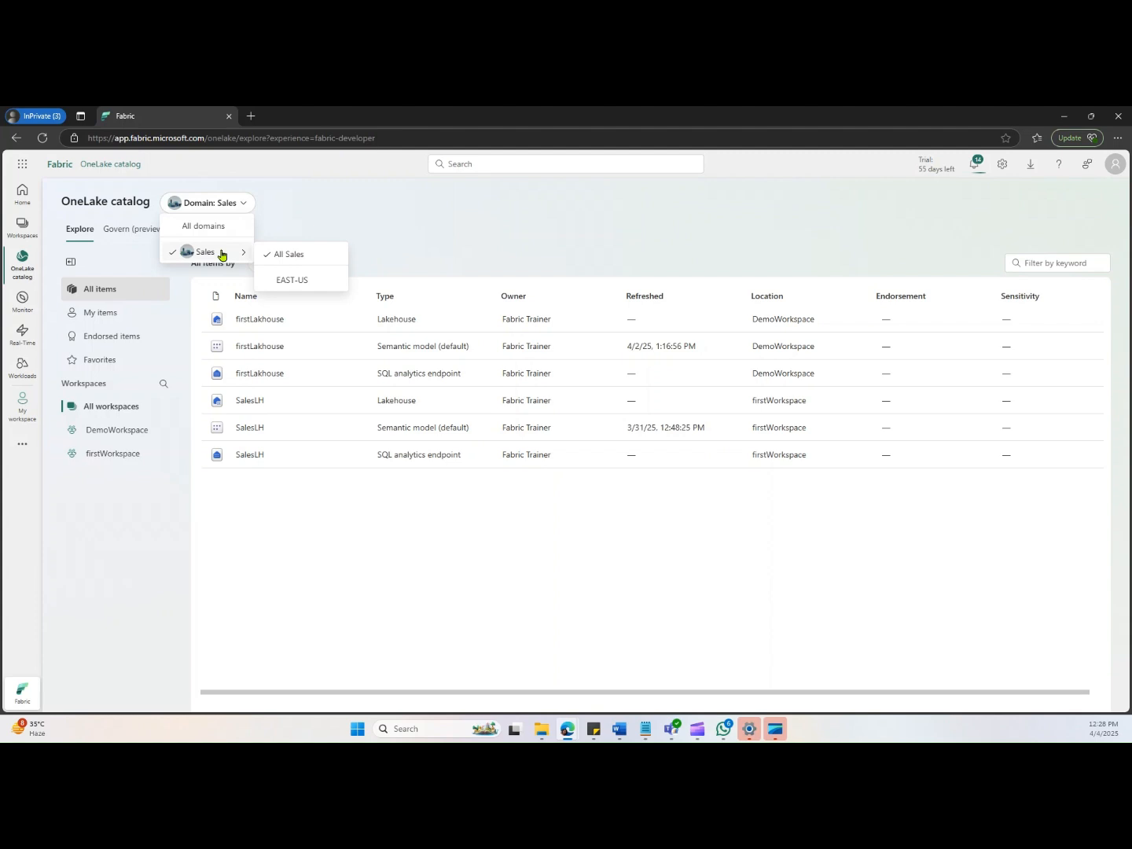
pyautogui.click(288, 280)
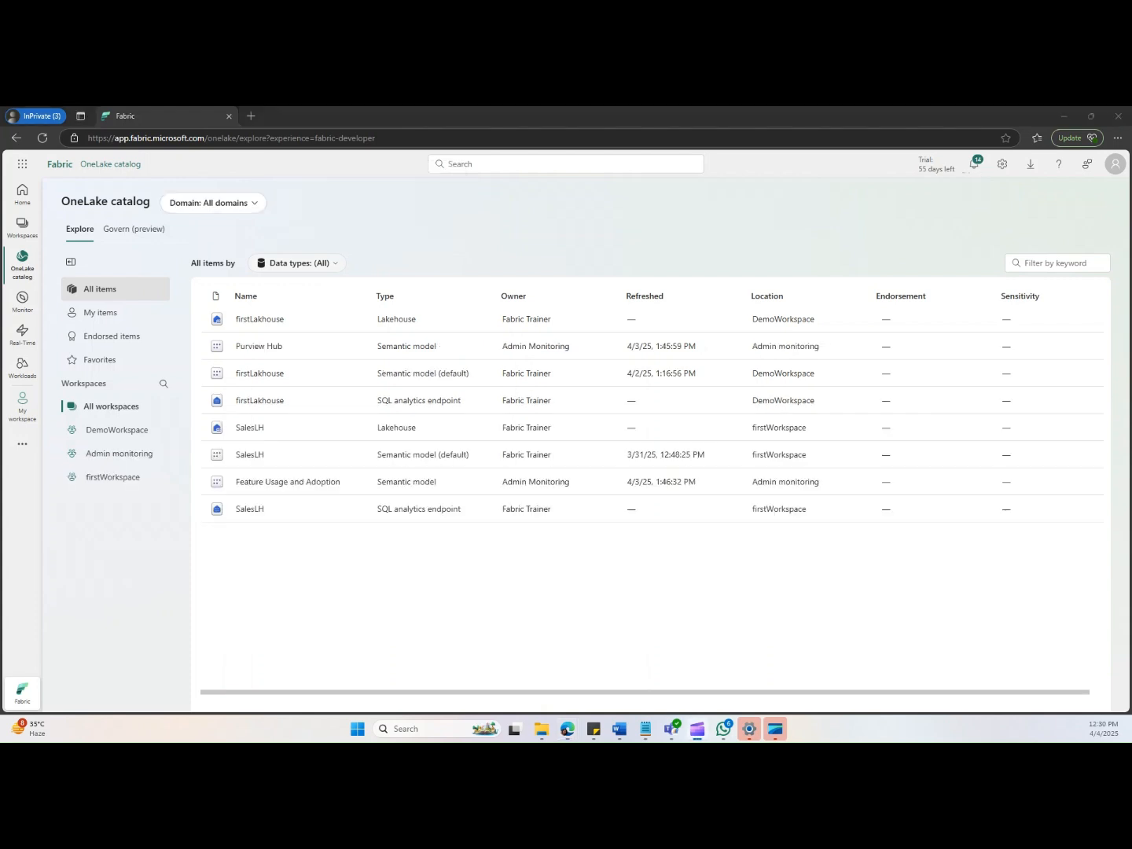
# - Start a new workspace named HR Workspace and assign it to the HR domain
pyautogui.click(29, 237)
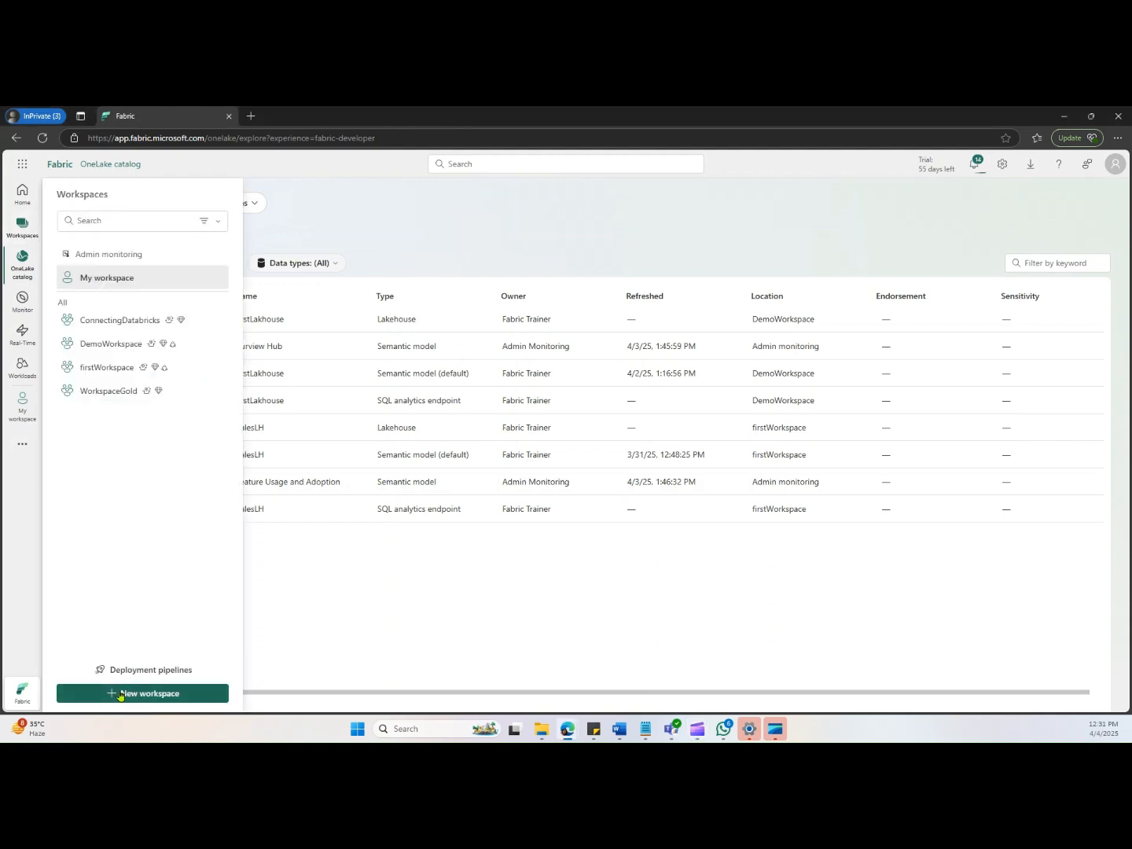
pyautogui.click(119, 695)
pyautogui.click(873, 237)
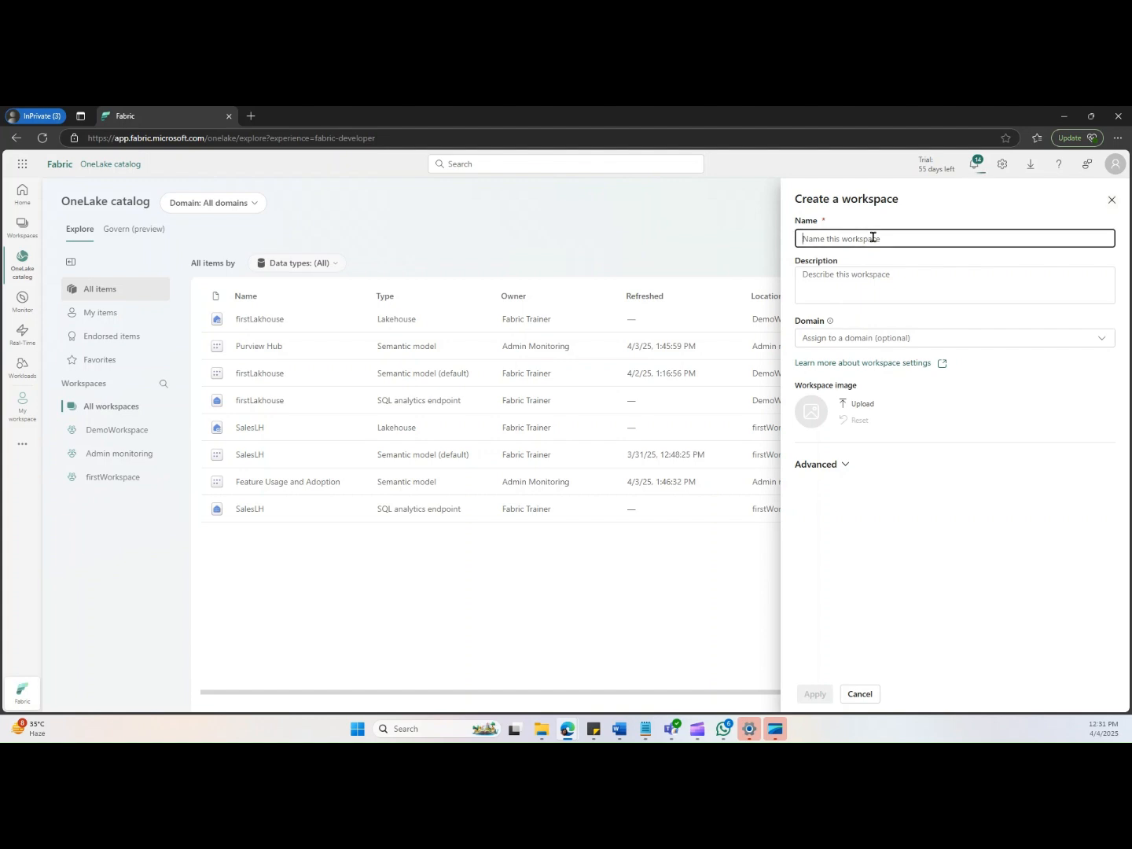
pyautogui.write('HR Workspace')
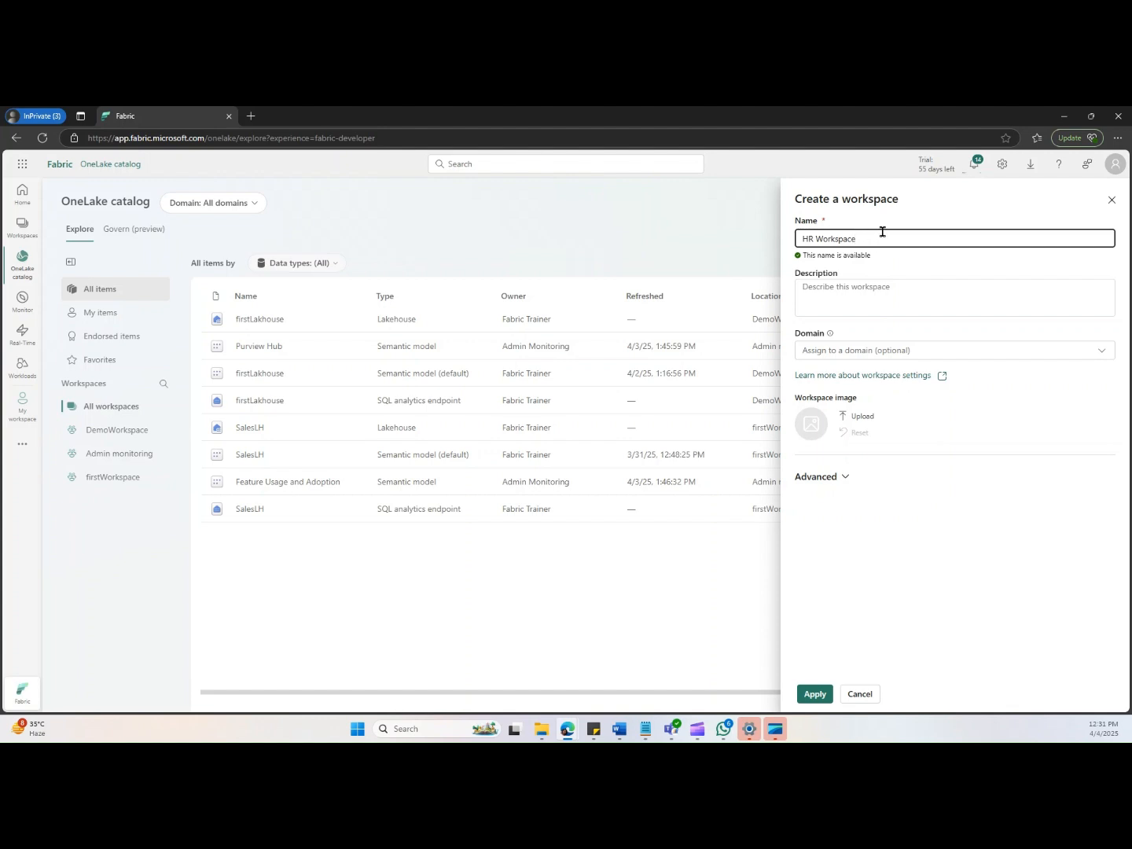
pyautogui.click(932, 351)
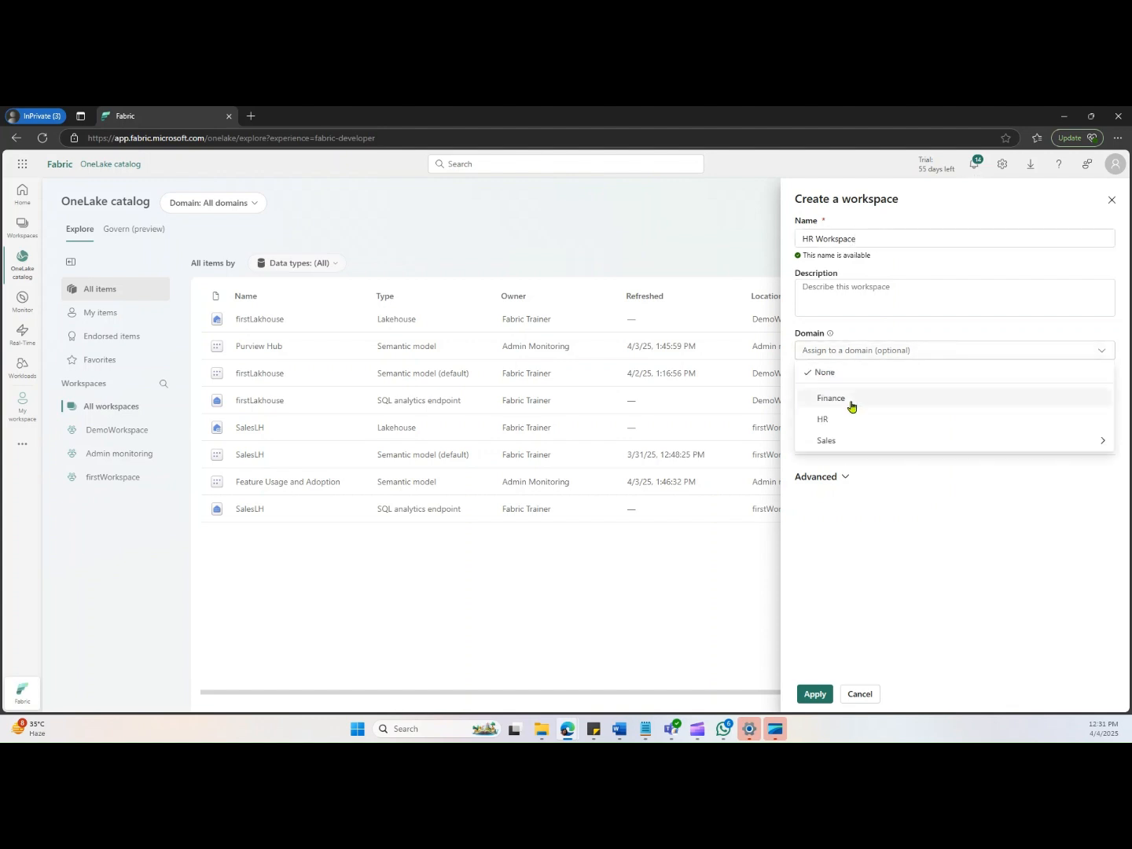
pyautogui.click(824, 420)
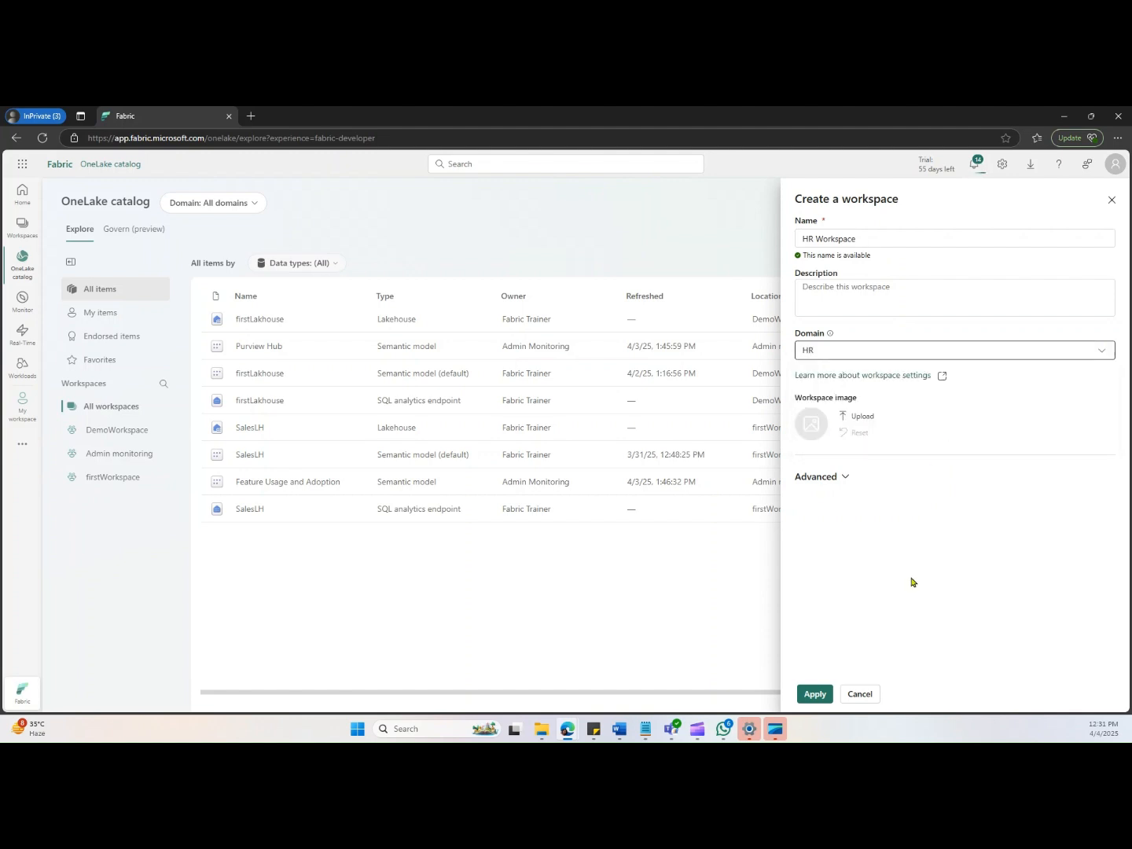
# - Check the advanced settings, create the workspace with the Trial license mode, and dismiss the feedback request
pyautogui.click(847, 477)
pyautogui.scroll(-2, 859, 629)
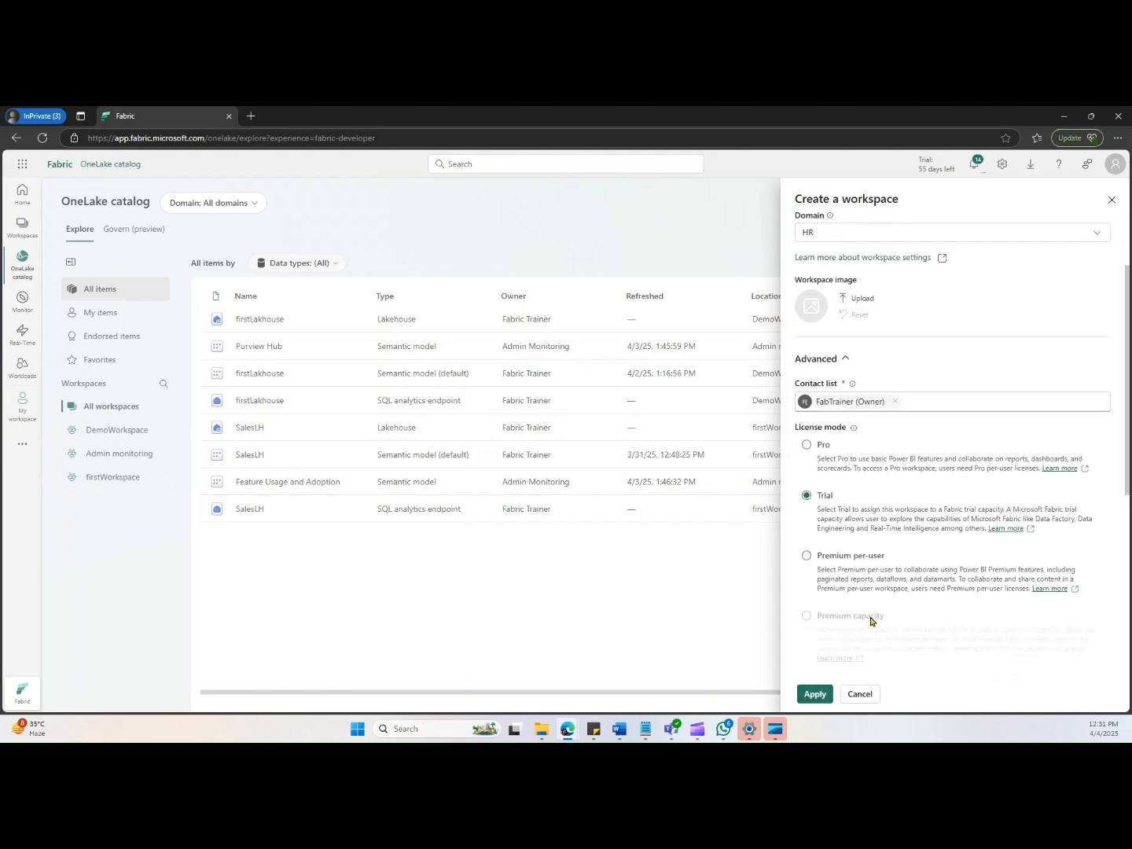
pyautogui.click(814, 694)
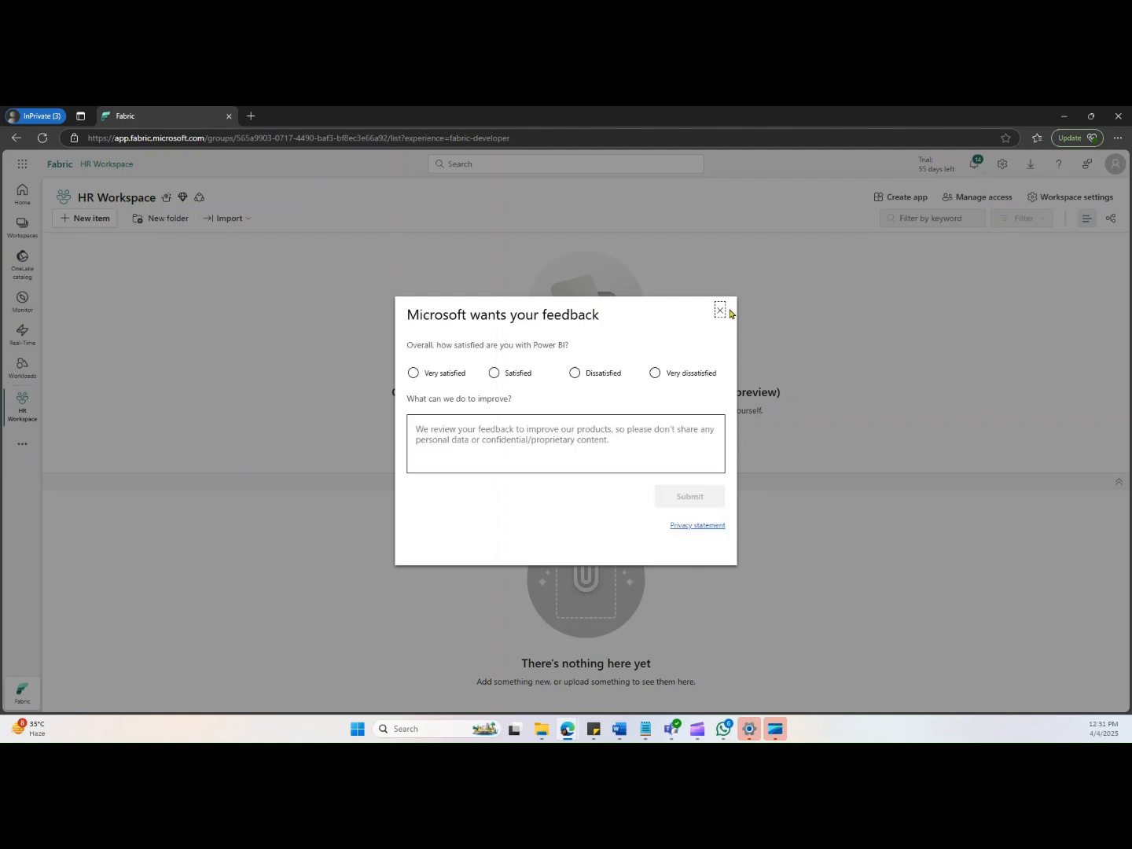
pyautogui.click(719, 309)
# - Return to the OneLake catalog from the new workspace and open the domain filter
pyautogui.click(22, 262)
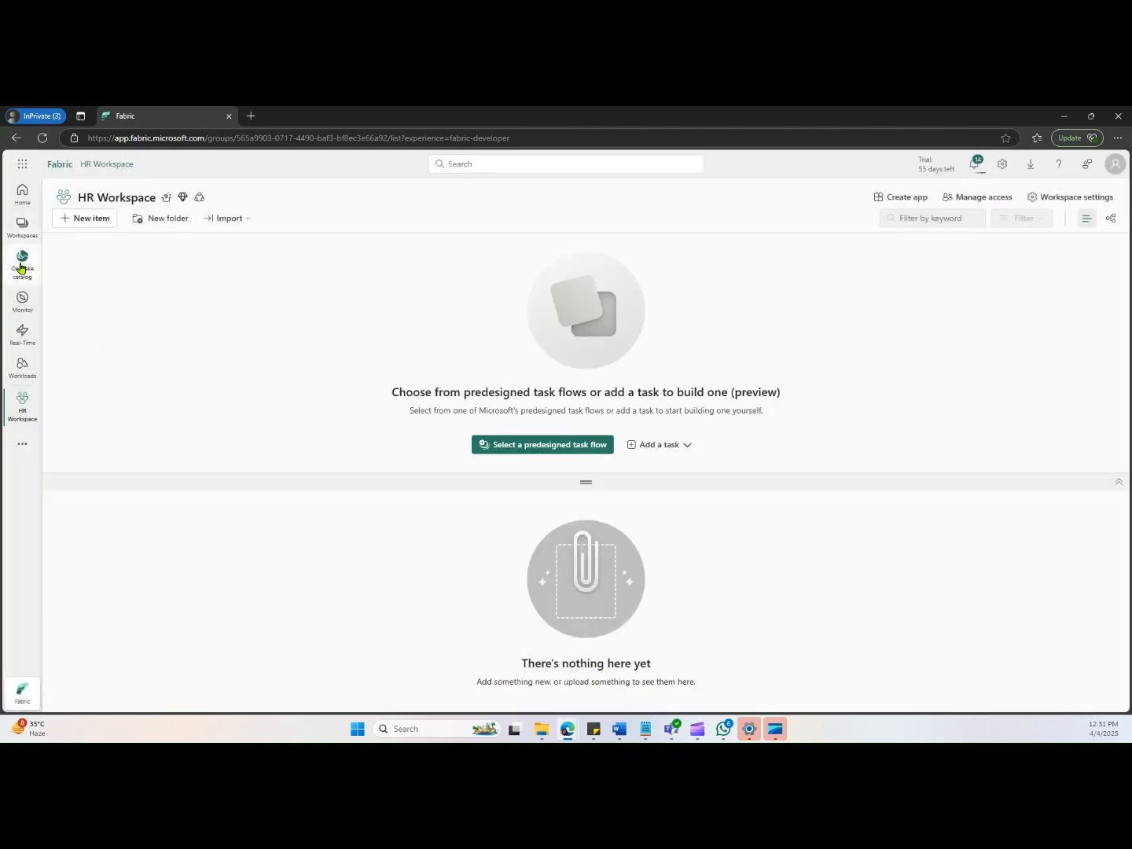
pyautogui.click(213, 206)
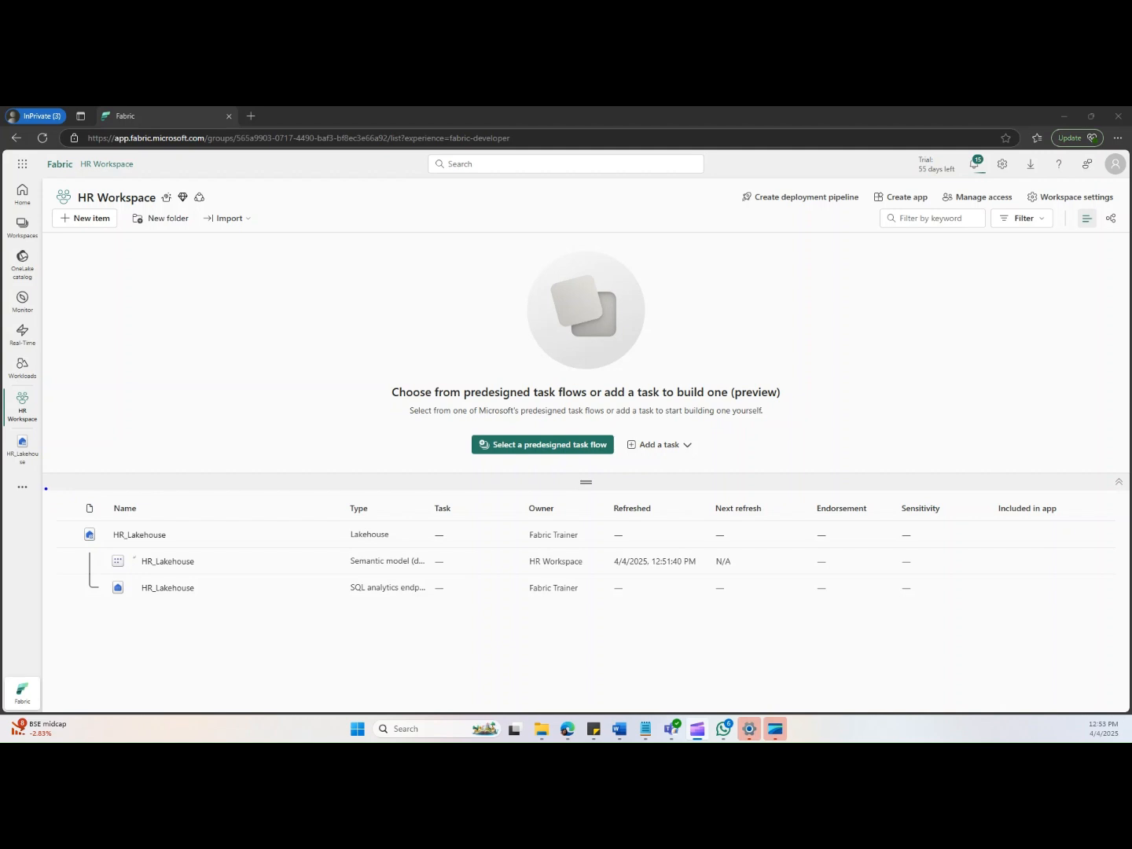
pyautogui.moveTo(46, 488); pyautogui.dragTo(134, 626)
pyautogui.press('Escape')
pyautogui.moveTo(51, 498)
pyautogui.mouseDown()
pyautogui.moveTo(79, 593)
pyautogui.moveTo(238, 643)
pyautogui.mouseUp()
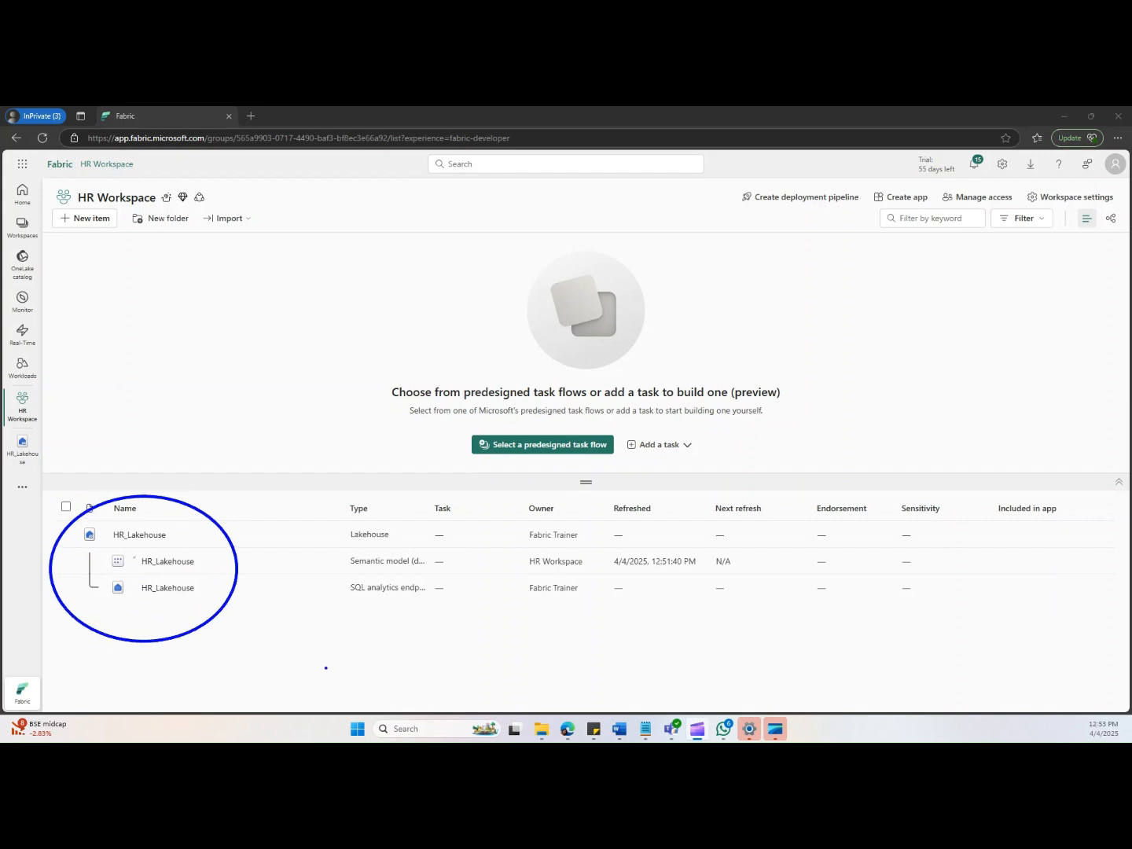
pyautogui.press('Escape')
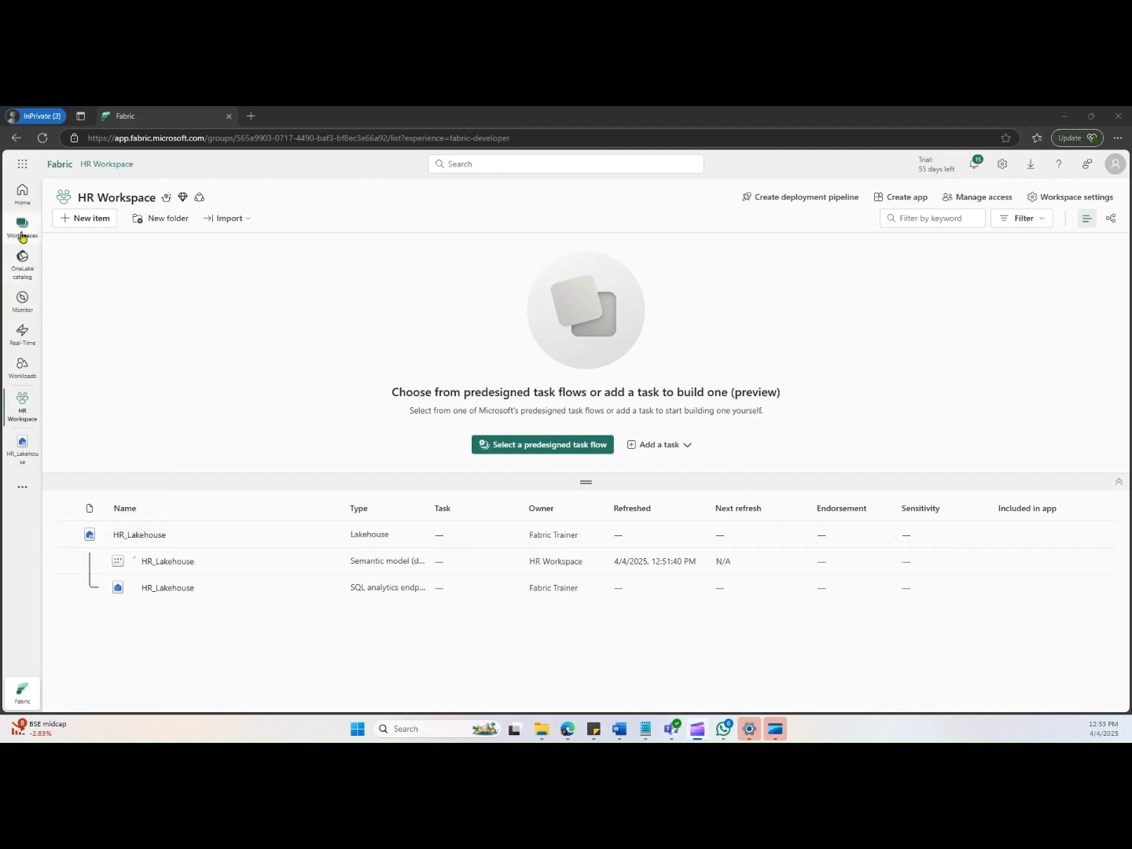
# - Open the OneLake catalog and filter its items to the HR domain
pyautogui.click(27, 274)
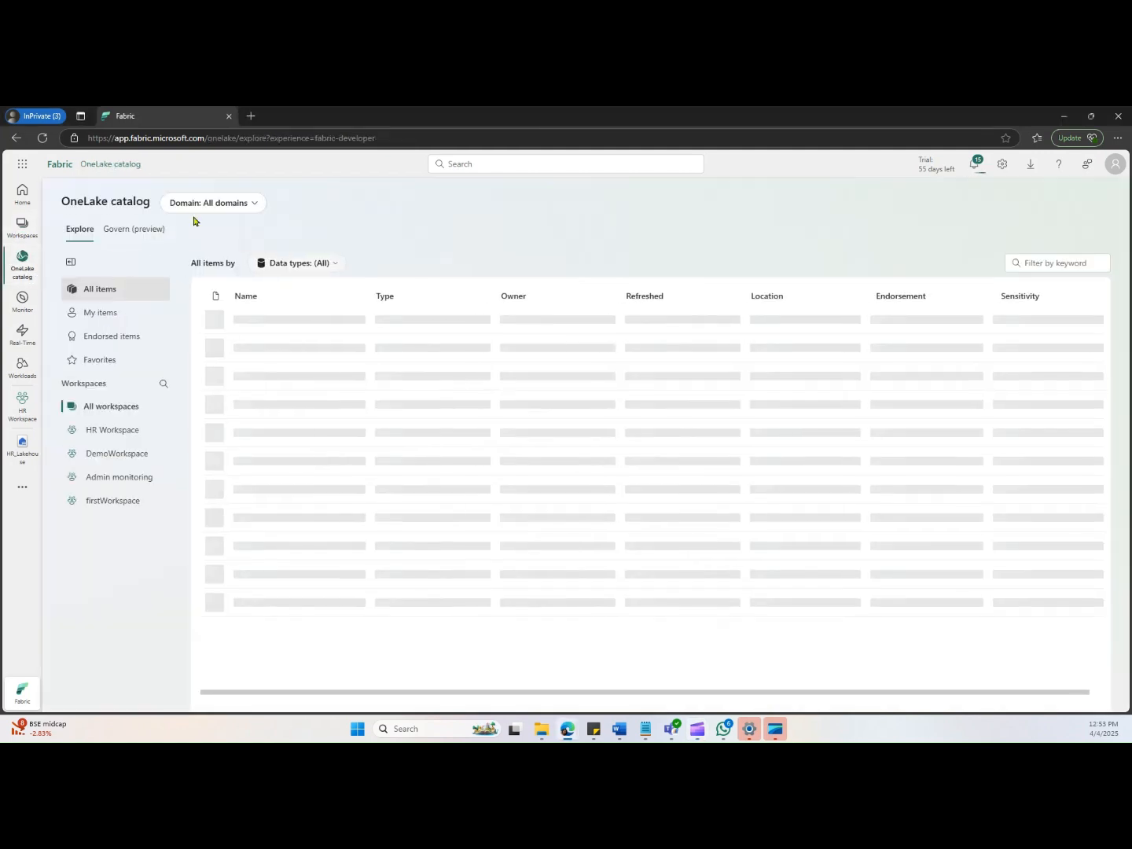
pyautogui.click(202, 204)
pyautogui.click(208, 254)
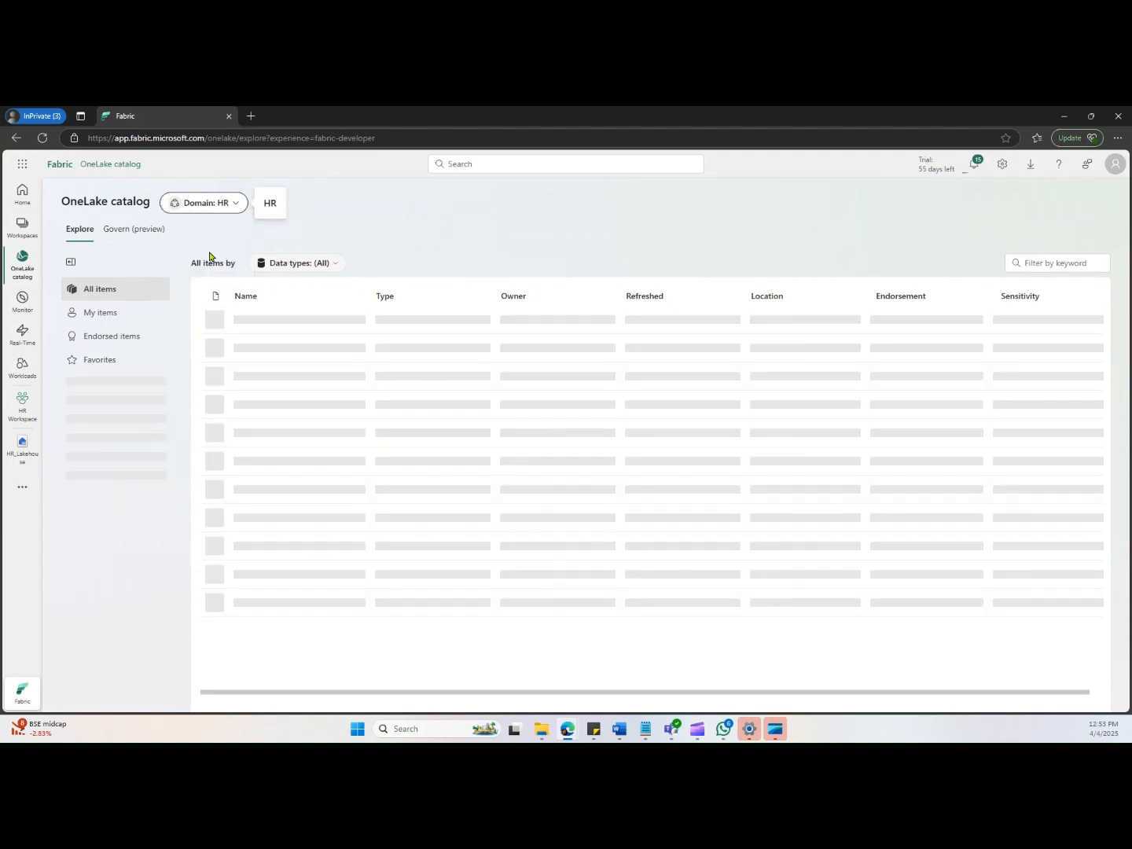